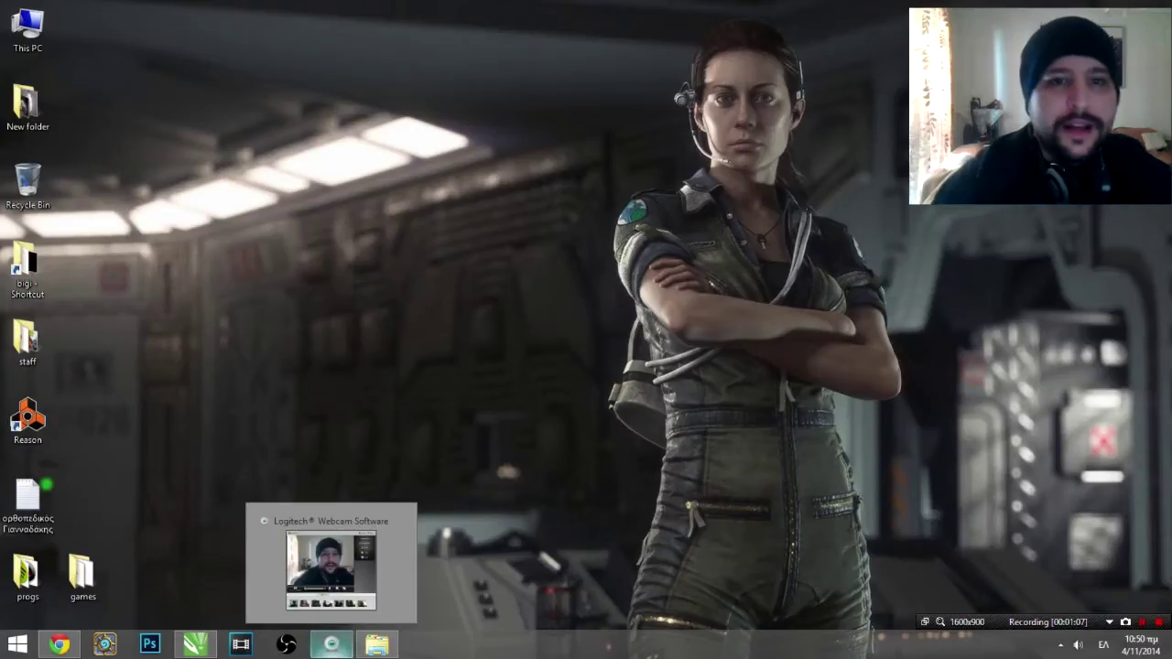
# Switch to the CorelDRAW document with the V logo and minimize the webcam window covering it
pyautogui.click(332, 644)
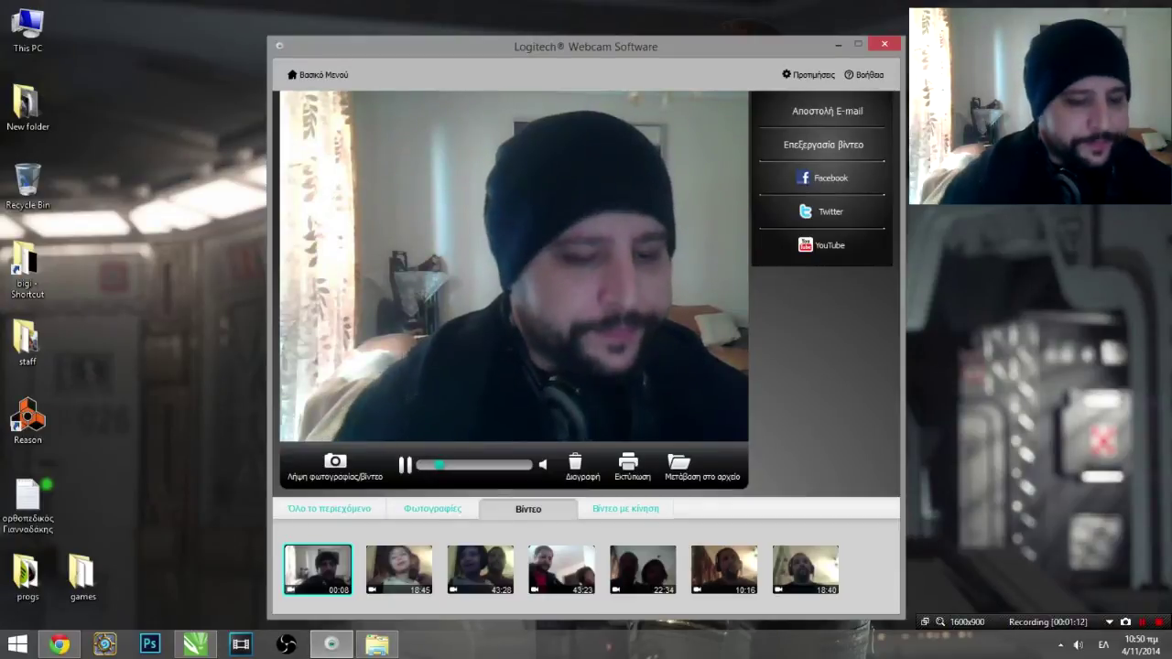
pyautogui.click(195, 645)
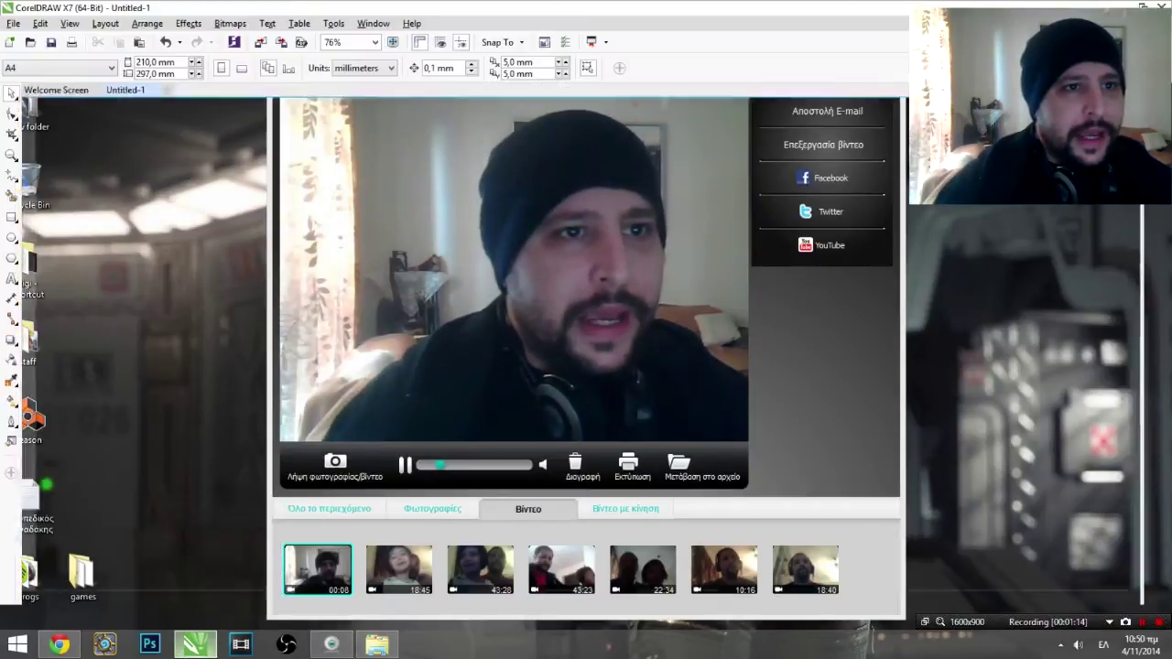
pyautogui.moveTo(332, 645)
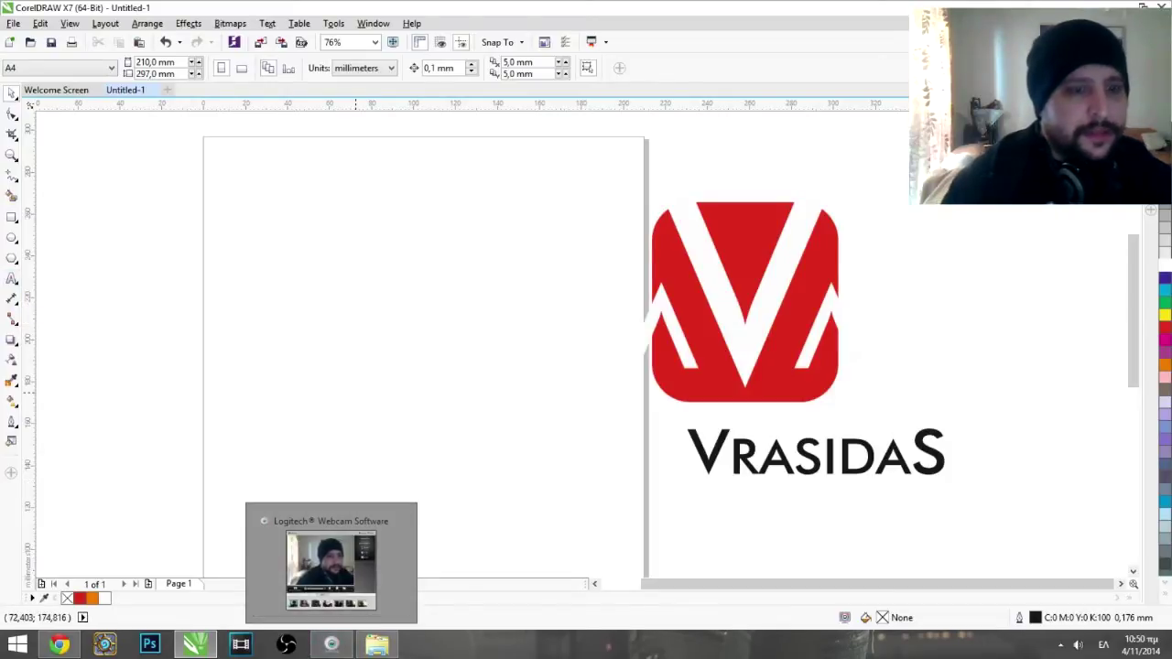
pyautogui.click(12, 278)
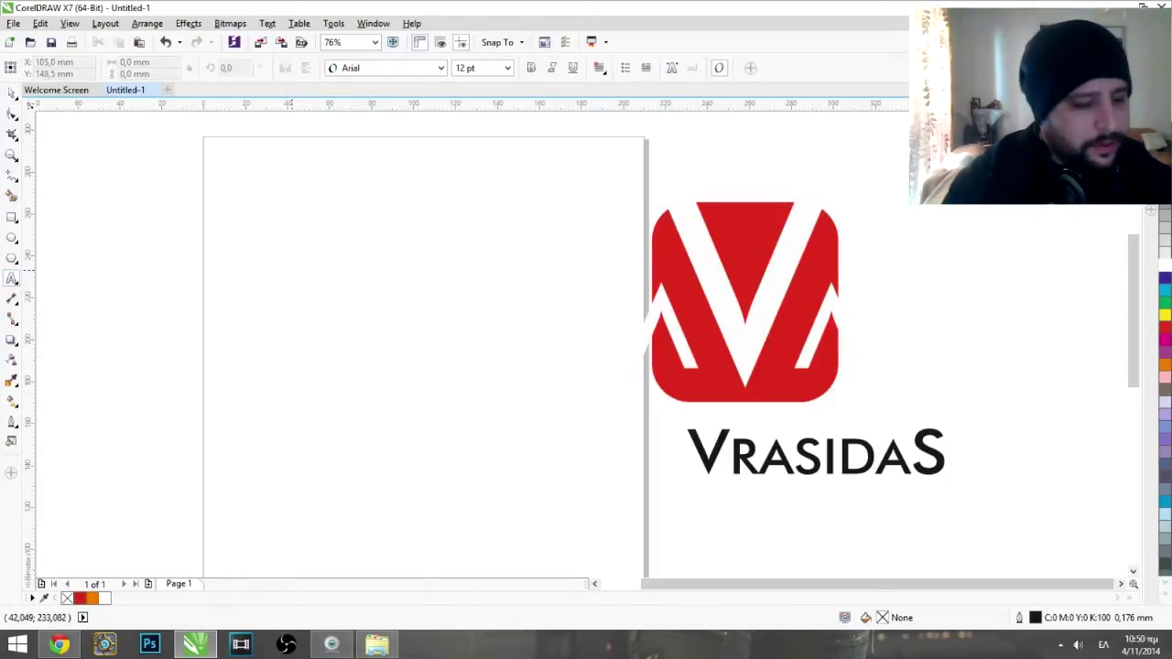
pyautogui.click(11, 93)
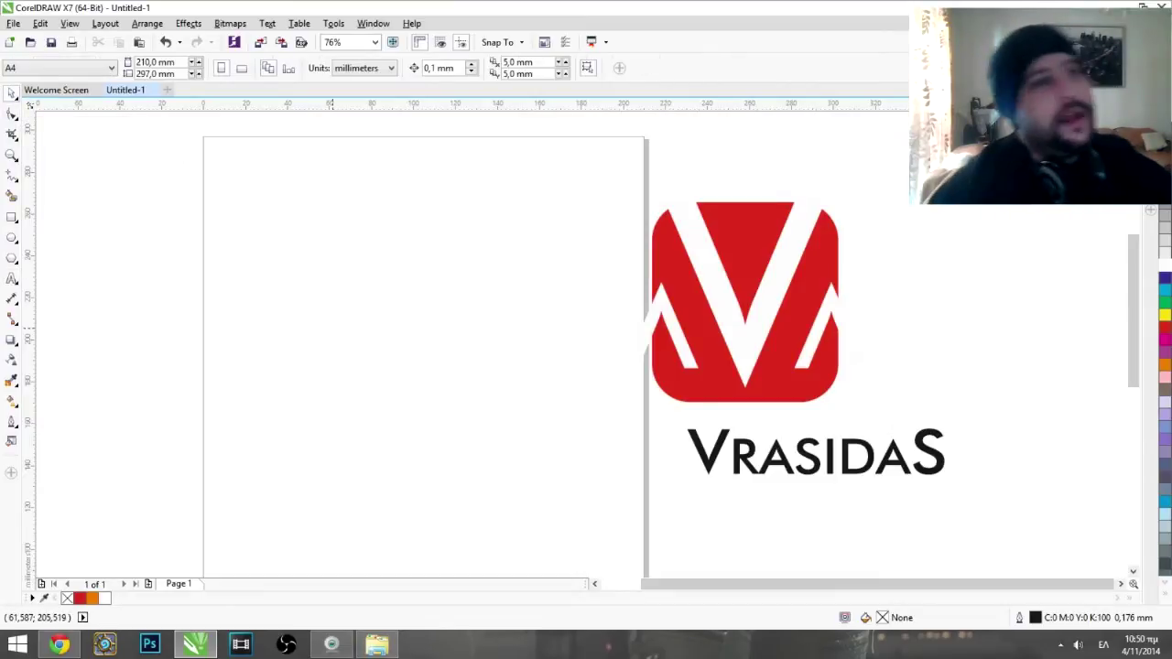
pyautogui.click(59, 644)
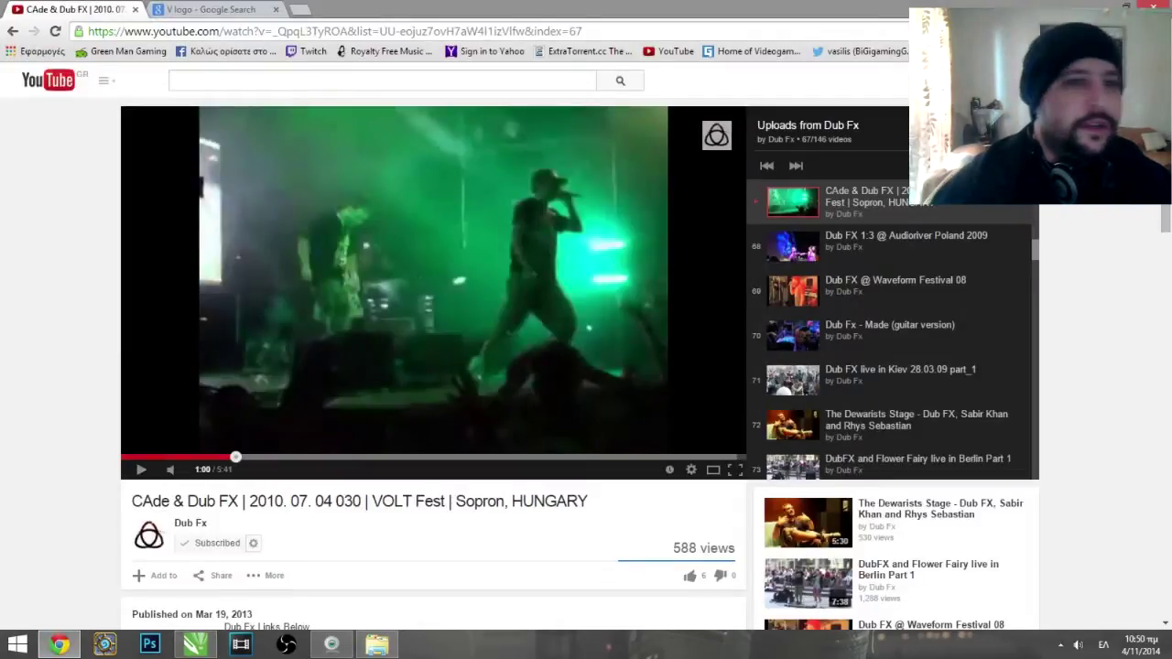
pyautogui.click(332, 644)
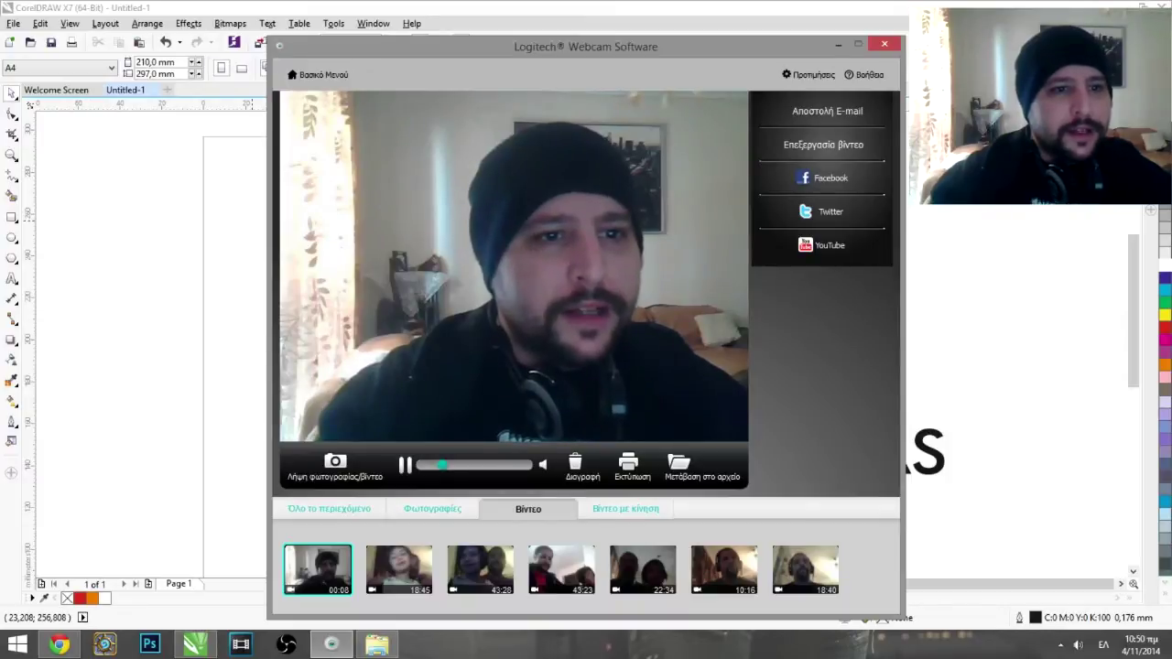
pyautogui.click(838, 44)
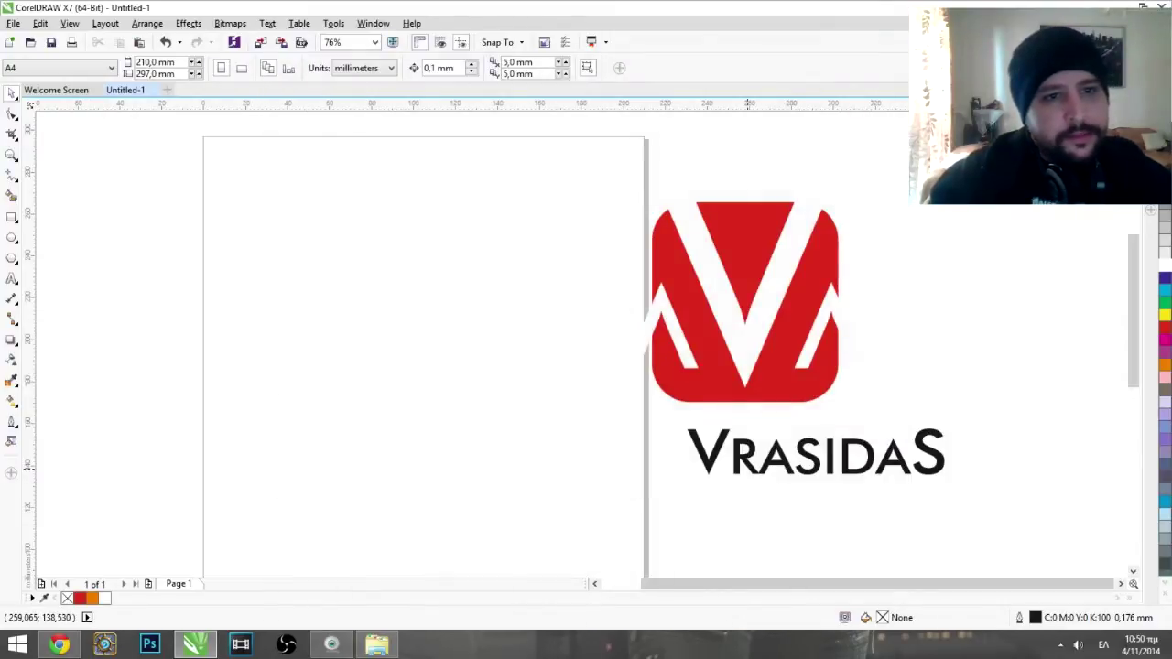
# Move the logo's black wordmark slightly down and to the right of its place under the red emblem
pyautogui.moveTo(749, 469); pyautogui.dragTo(843, 489)
pyautogui.click(733, 478)
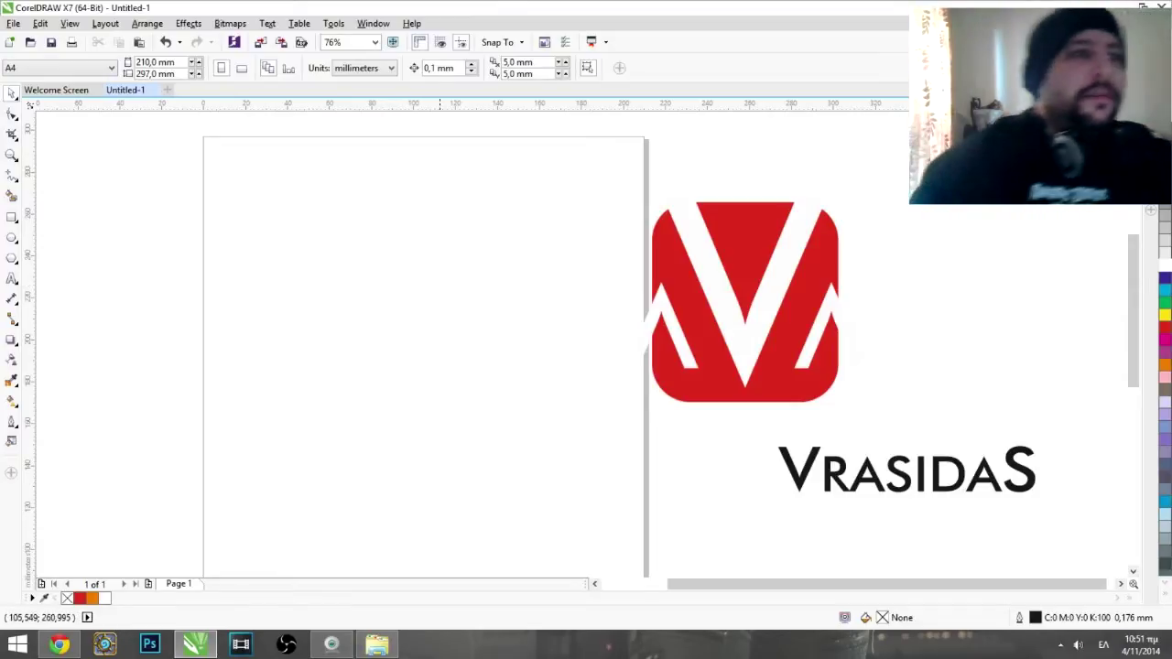
pyautogui.moveTo(441, 280); pyautogui.dragTo(449, 337)
pyautogui.moveTo(350, 399); pyautogui.dragTo(326, 276)
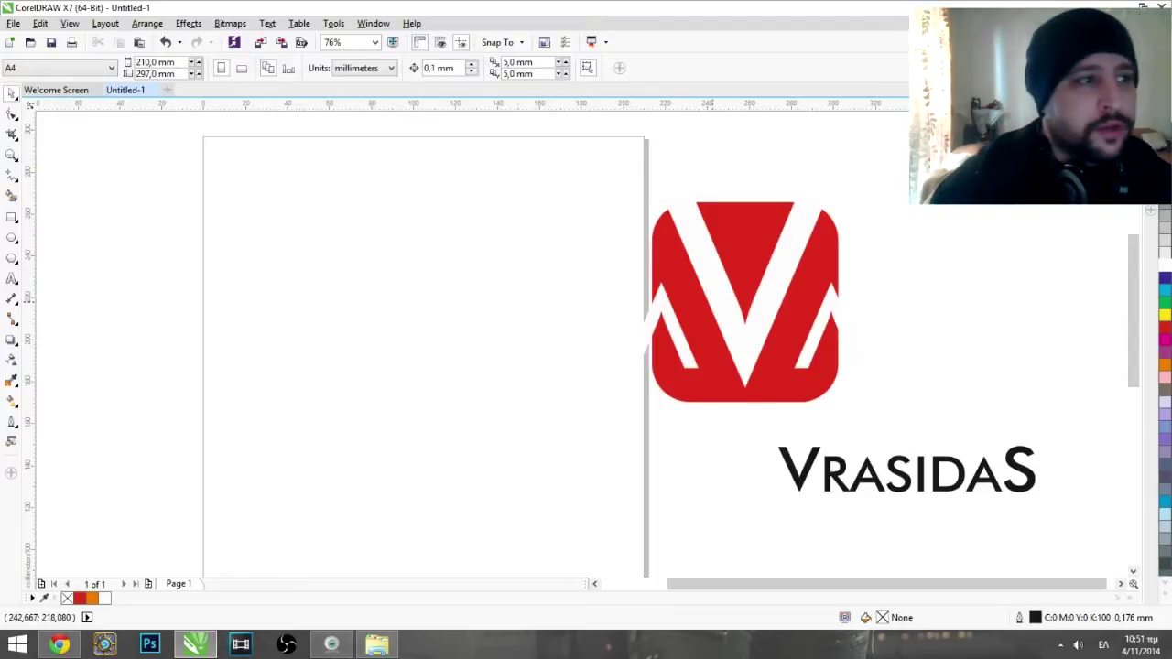
# Paste a copy of the white V, fill it red and place it to the right of the red emblem
pyautogui.hotkey('ctrl', 'v')
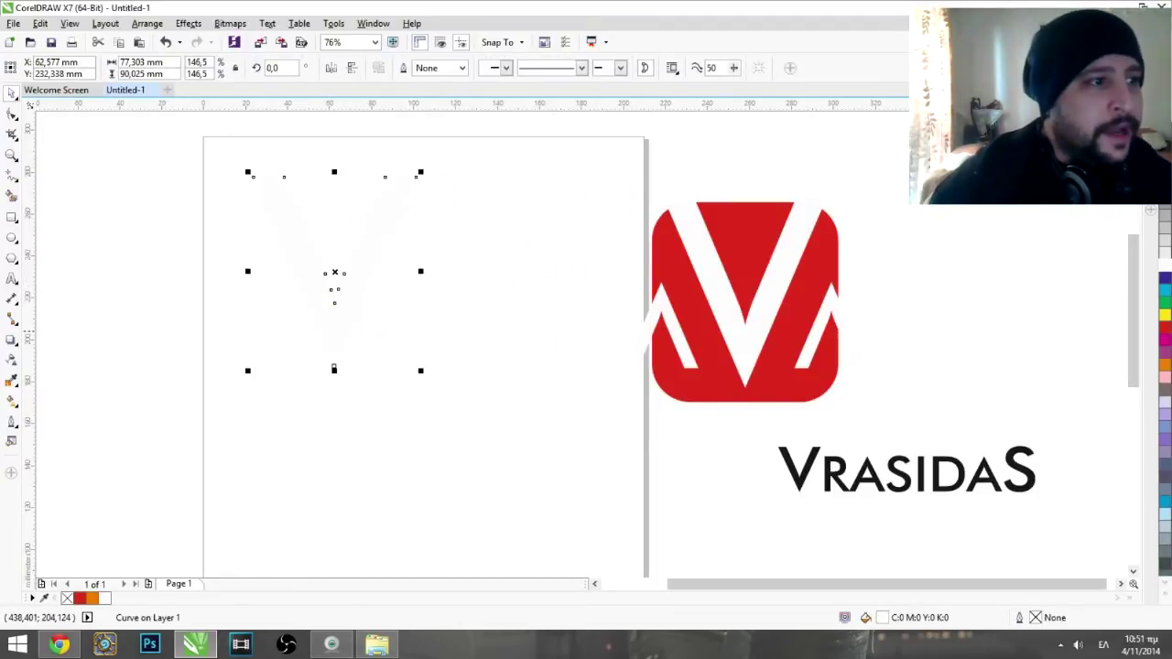
pyautogui.click(1165, 327)
pyautogui.moveTo(335, 274); pyautogui.dragTo(983, 313)
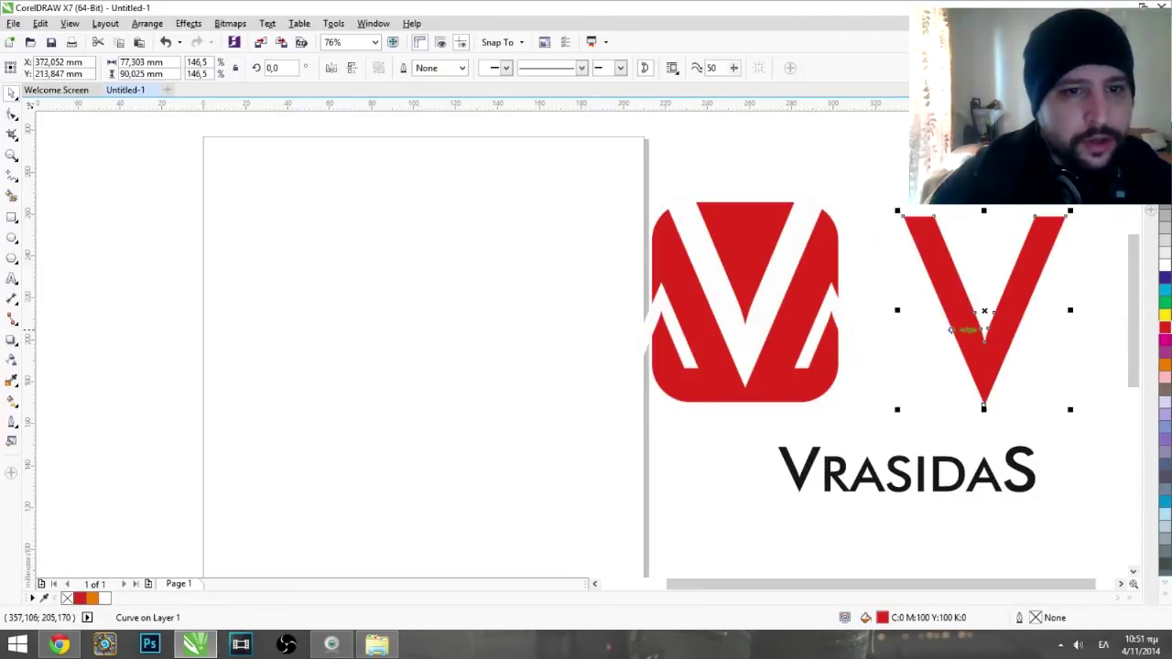
pyautogui.press('Escape')
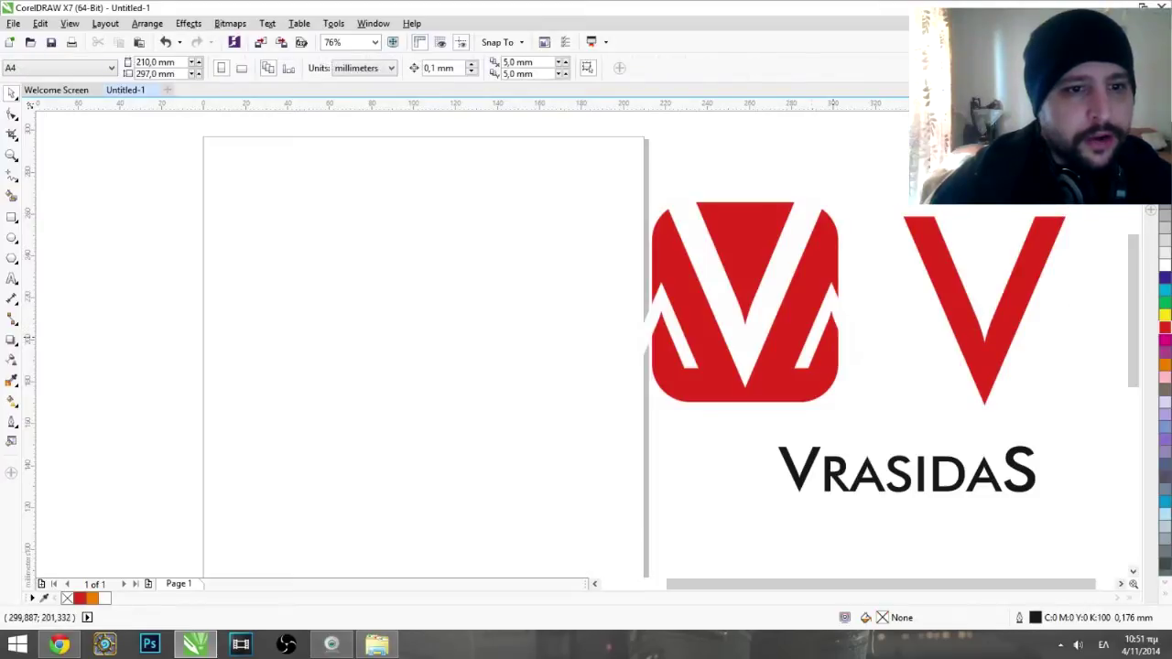
# Place the red rounded square on the page and convert it to curves with a corner radius of about 4 mm
pyautogui.moveTo(745, 302); pyautogui.dragTo(435, 270)
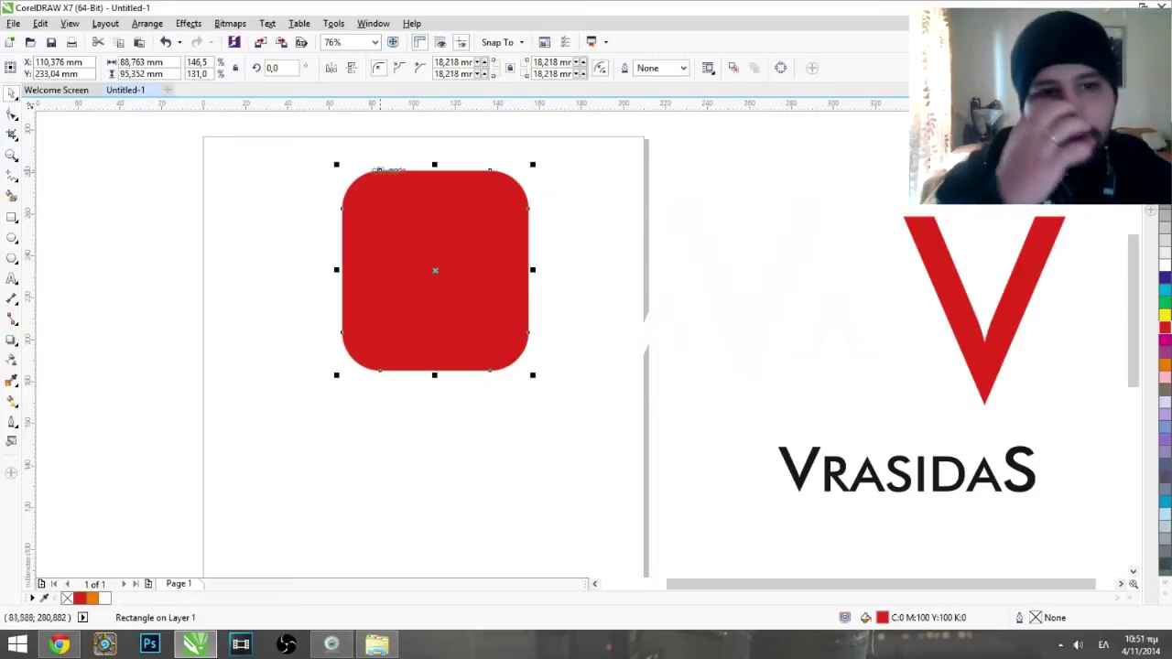
pyautogui.click(12, 112)
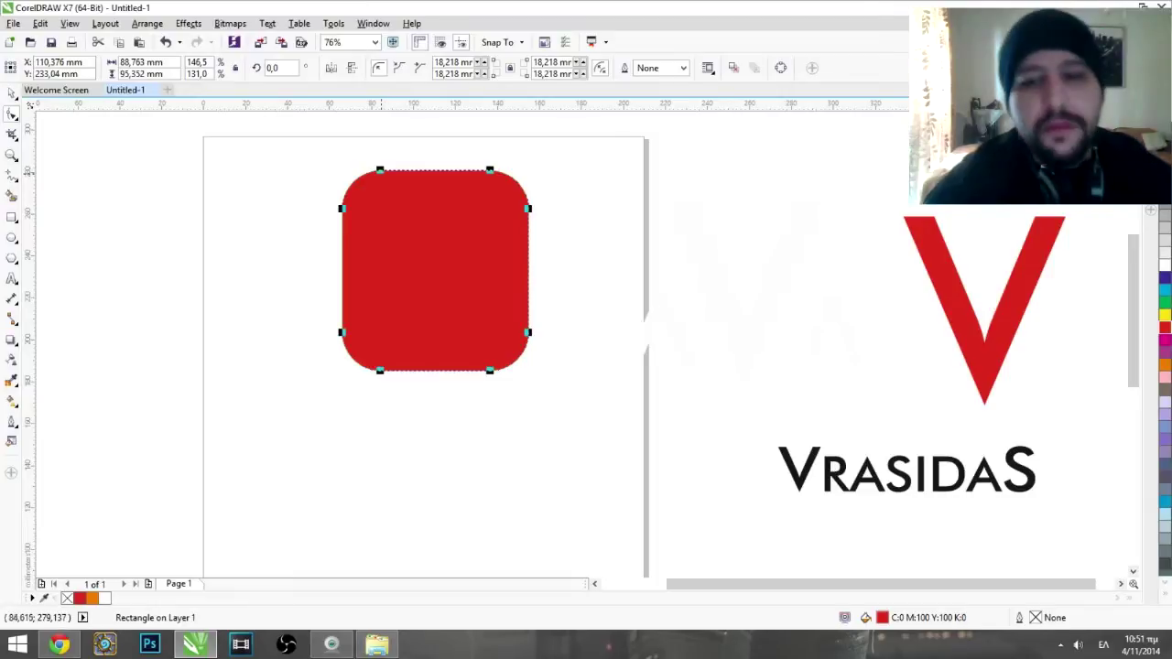
pyautogui.moveTo(380, 171); pyautogui.dragTo(344, 171)
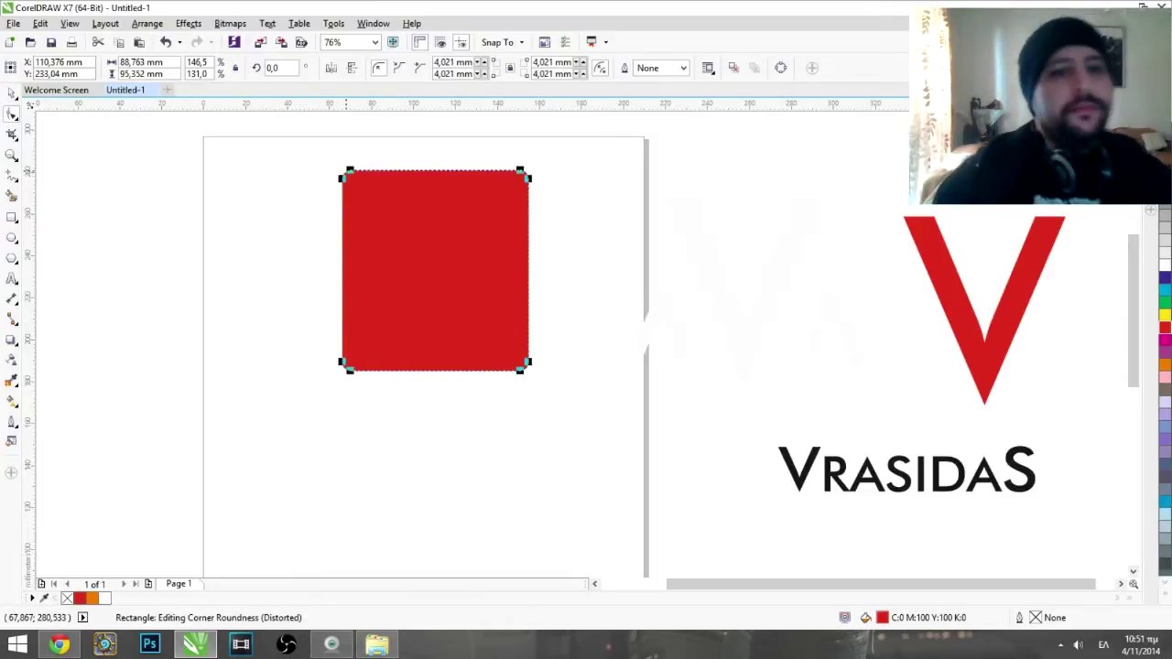
pyautogui.hotkey('ctrl', 'q')
# Try reshaping the red square by adding nodes on its right, left and bottom edges and pulling them inward
pyautogui.click(529, 251)
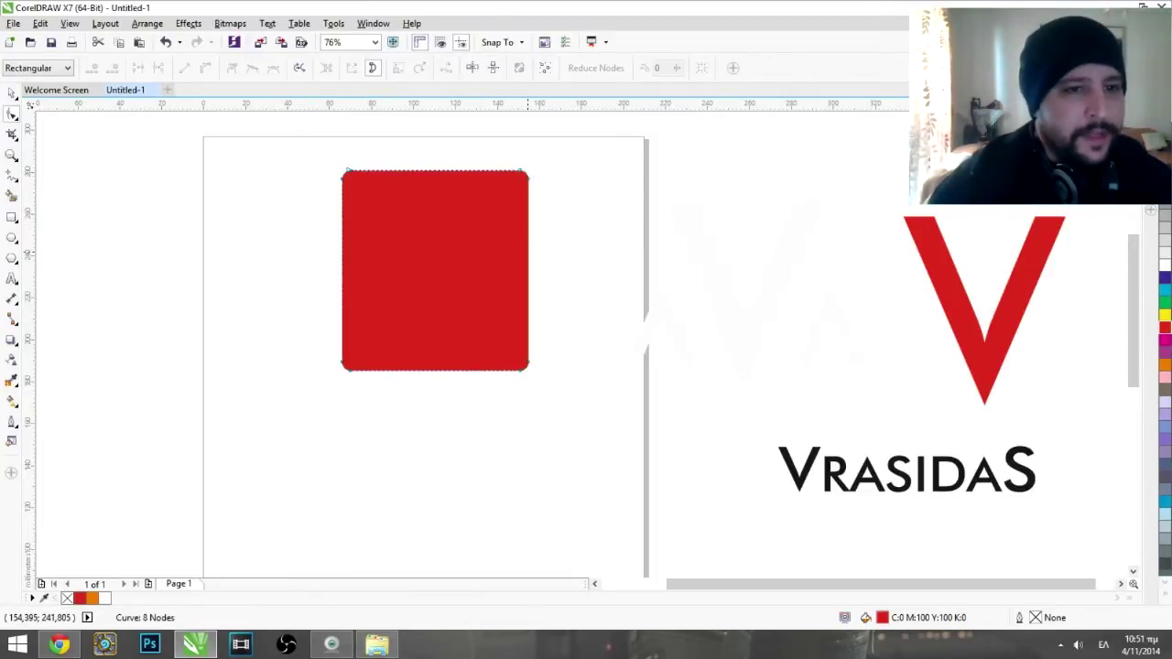
pyautogui.moveTo(528, 251); pyautogui.dragTo(424, 313)
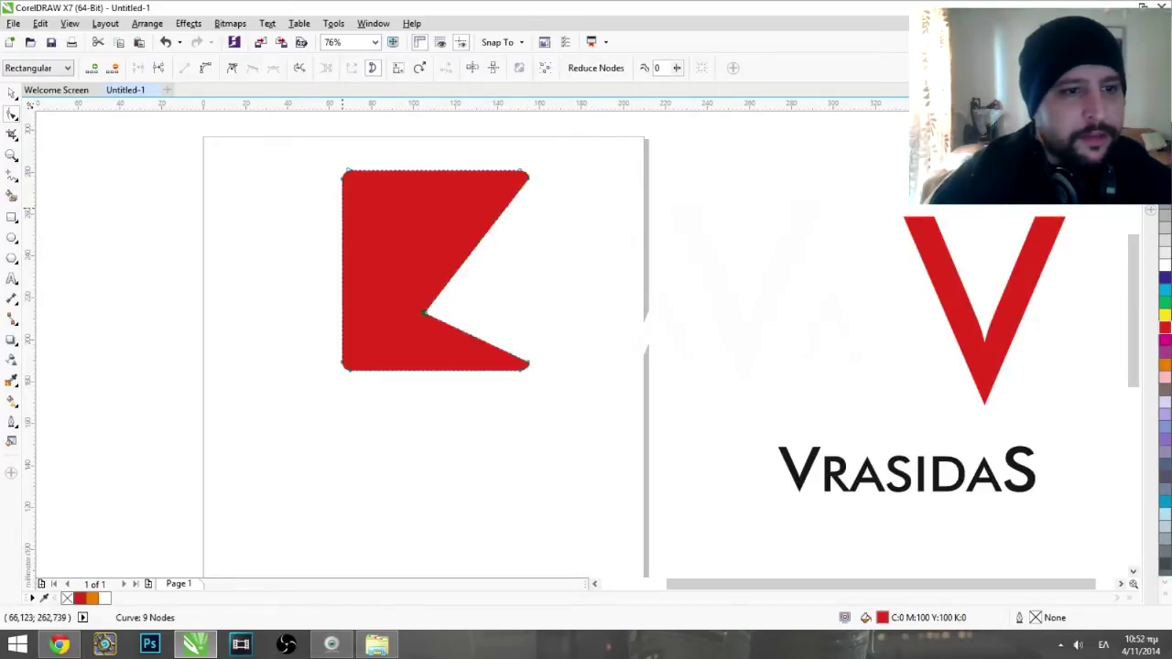
pyautogui.doubleClick(342, 216)
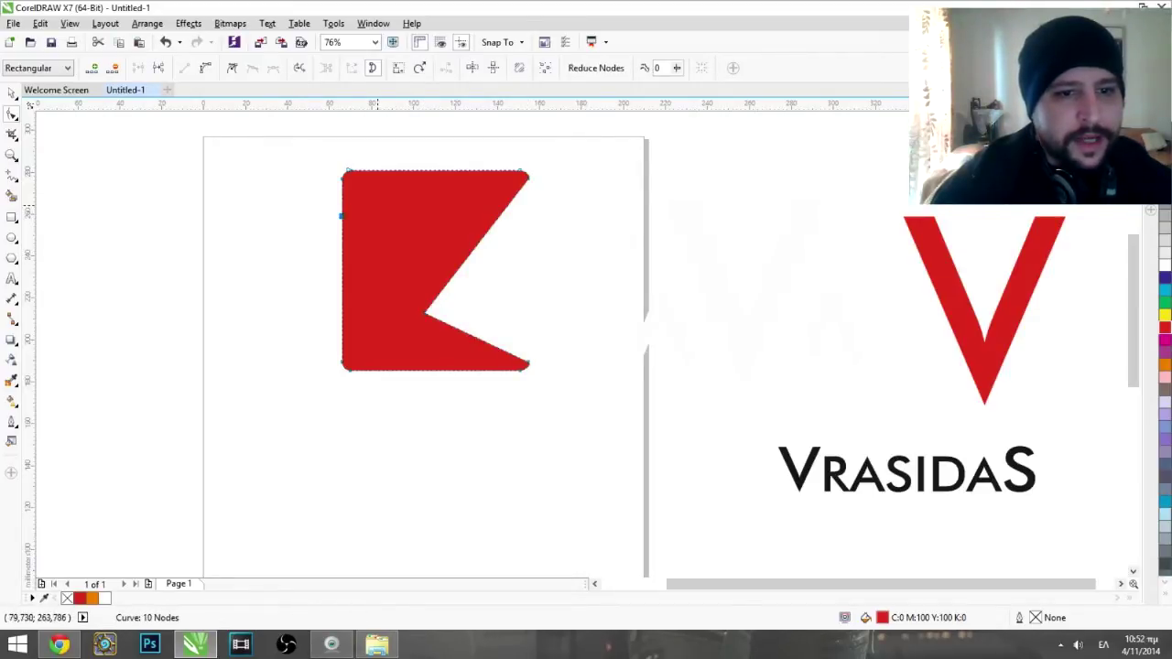
pyautogui.moveTo(341, 215); pyautogui.dragTo(483, 190)
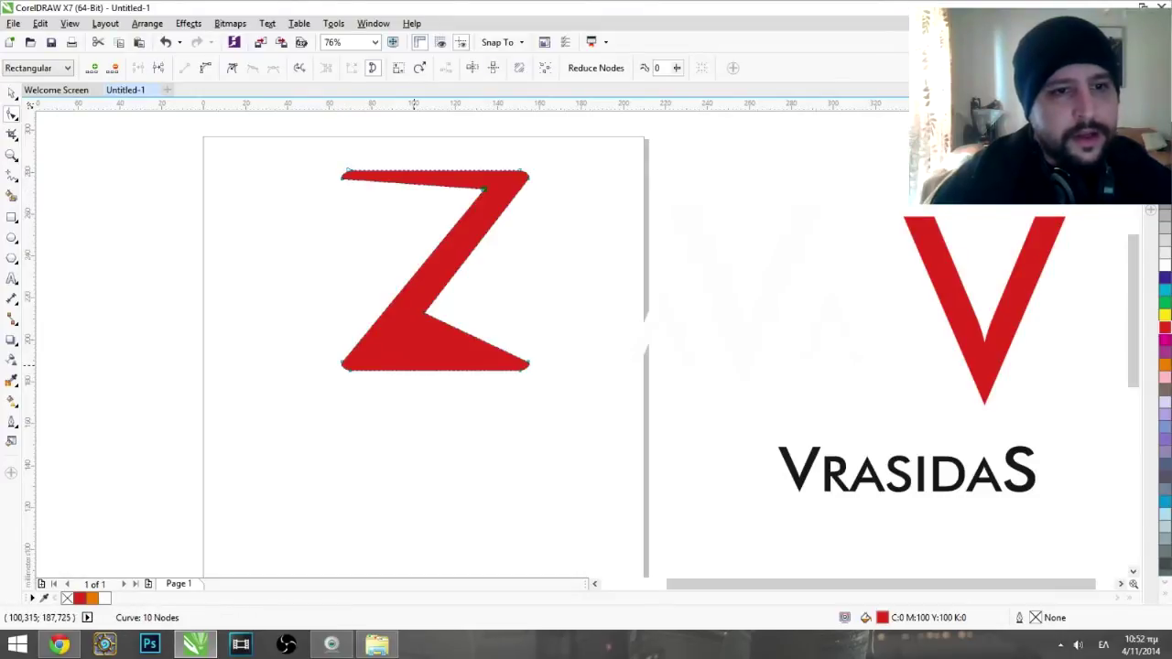
pyautogui.doubleClick(416, 370)
pyautogui.moveTo(415, 370); pyautogui.dragTo(414, 330)
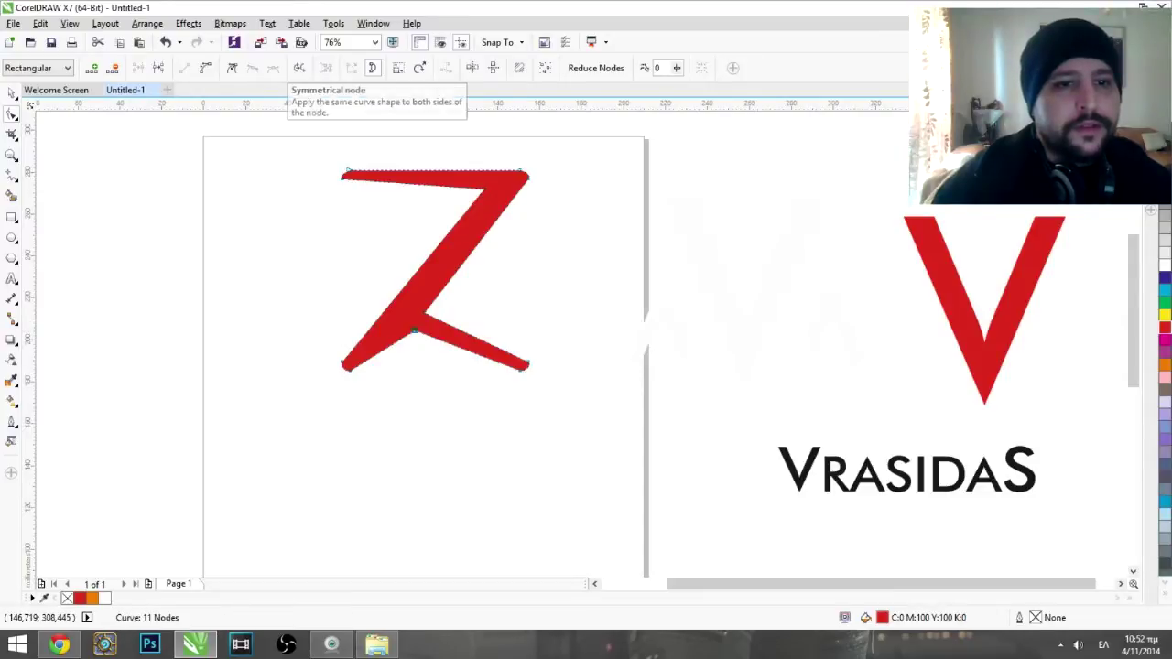
# Undo the node edits to the red square's outline
pyautogui.click(165, 42)
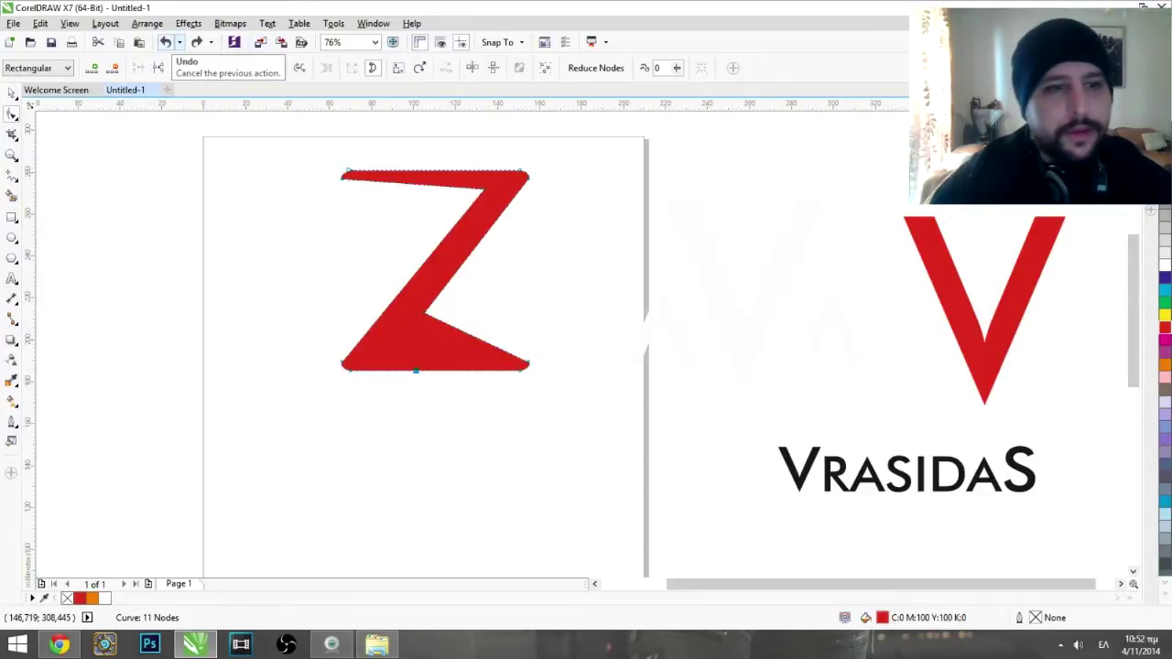
pyautogui.click(166, 42)
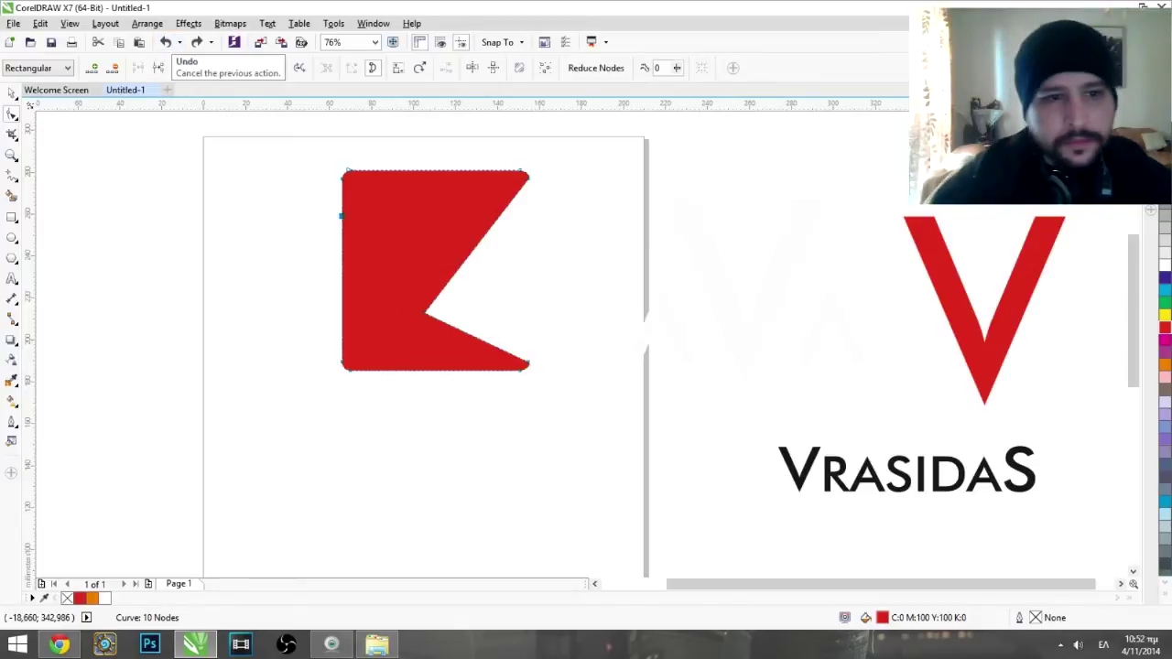
pyautogui.click(166, 42)
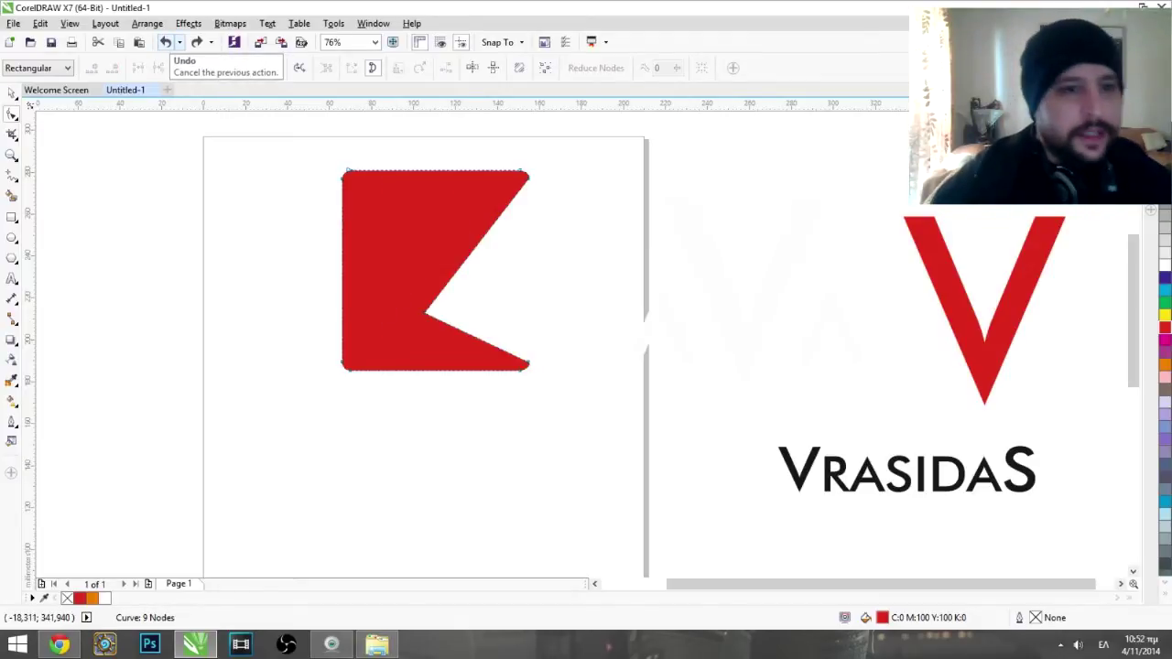
pyautogui.click(166, 42)
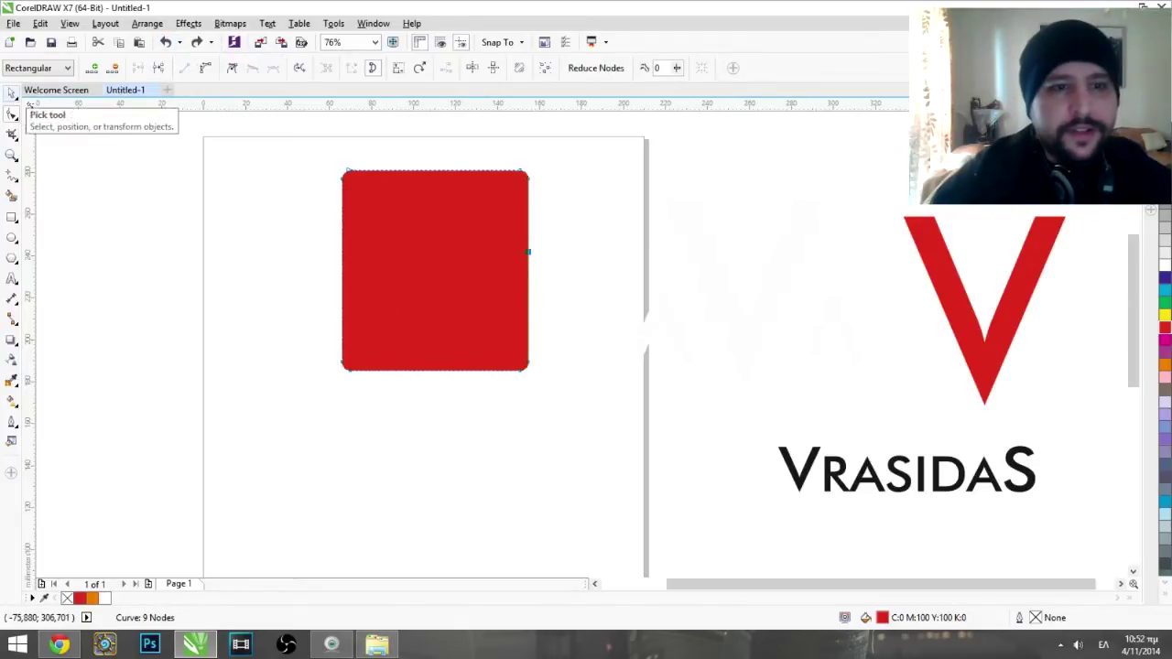
# Shift the red square slightly down and left on the page, and move the small white chevron off the page to its right
pyautogui.click(12, 112)
pyautogui.moveTo(434, 269); pyautogui.dragTo(413, 281)
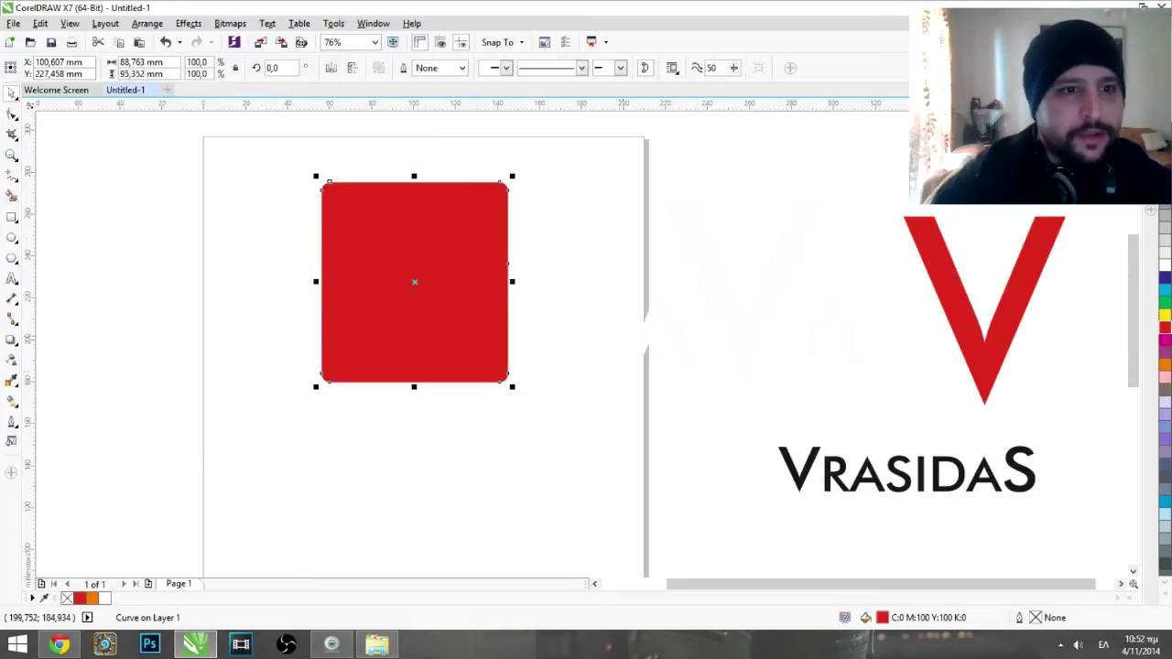
pyautogui.click(605, 336)
pyautogui.moveTo(640, 349); pyautogui.dragTo(558, 457)
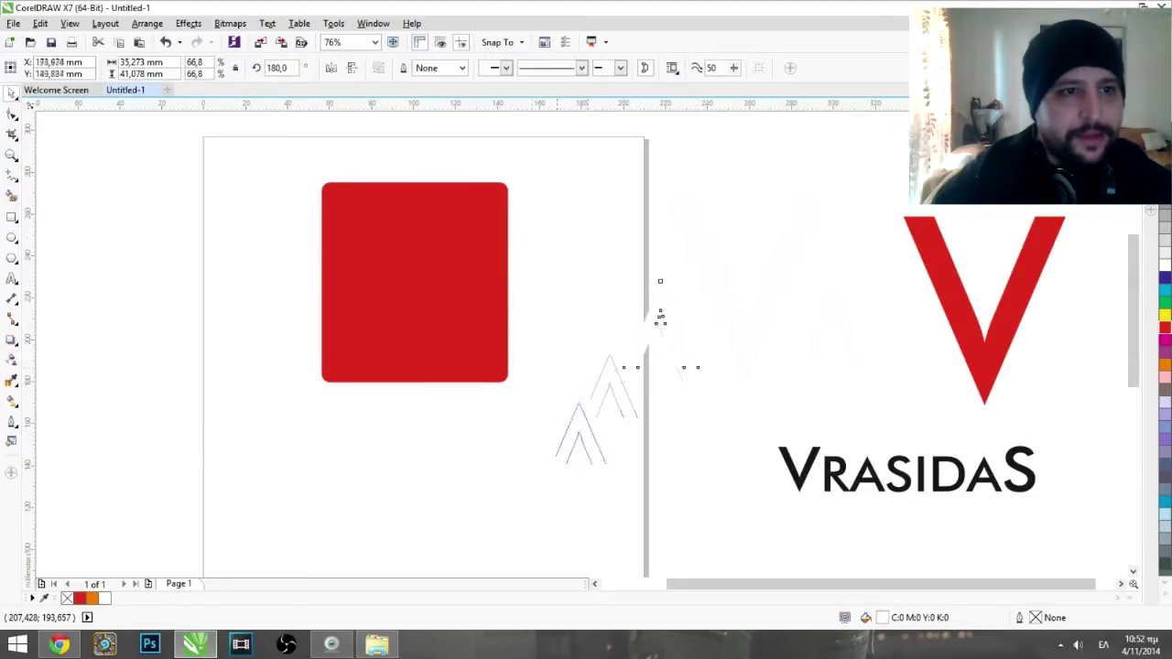
pyautogui.moveTo(660, 317); pyautogui.dragTo(777, 339)
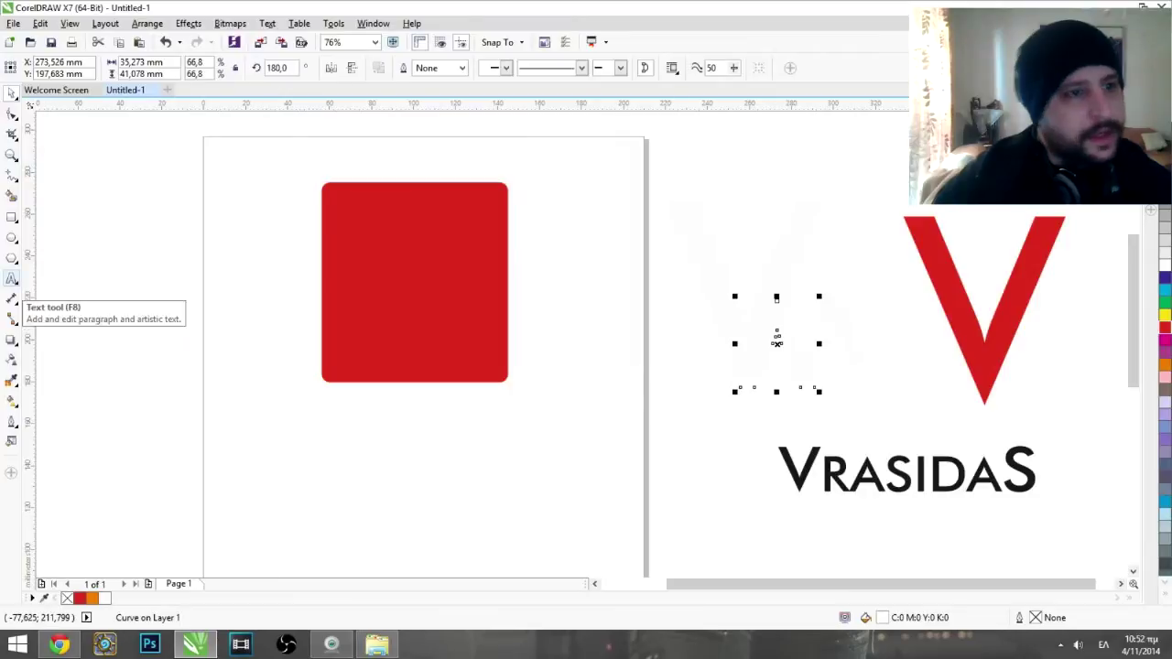
# Add the artistic text "ΕΡΕΥΝΑ" below the red square as a trial and delete it
pyautogui.press('F8')
pyautogui.click(383, 480)
pyautogui.hotkey('alt', 'shift')
pyautogui.write('ΕΡΕΥΝΑ')
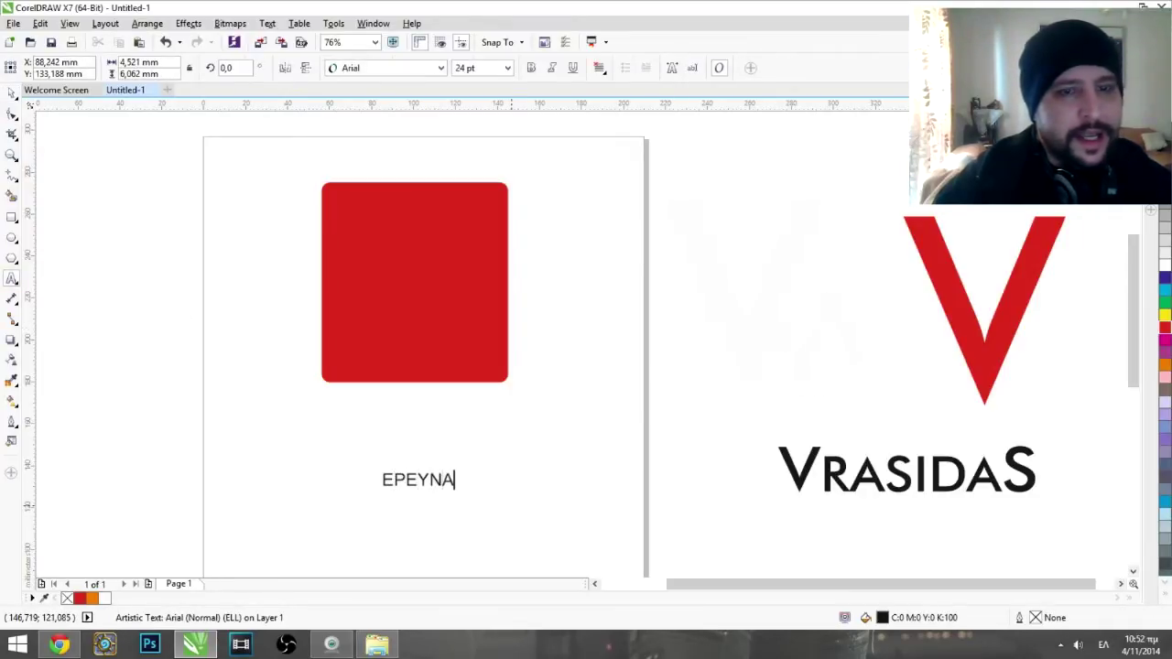
pyautogui.click(12, 92)
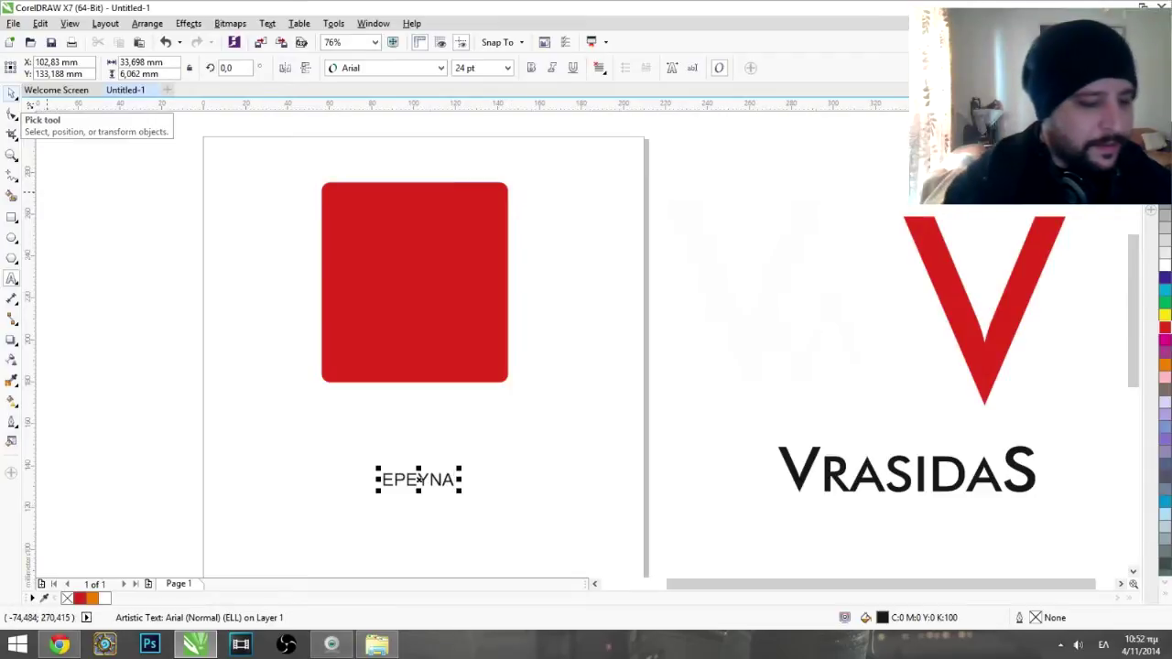
pyautogui.moveTo(460, 468); pyautogui.dragTo(583, 447)
pyautogui.press('Delete')
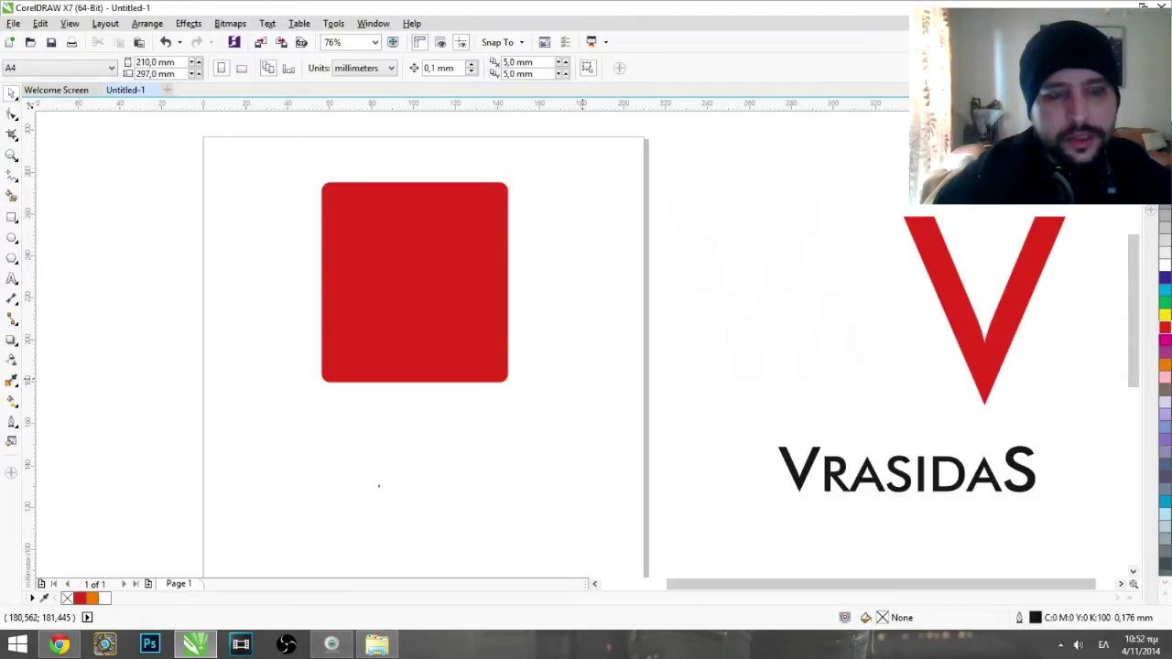
# Switch to Chrome and browse the Google image results for "V logo" for design references
pyautogui.moveTo(59, 645)
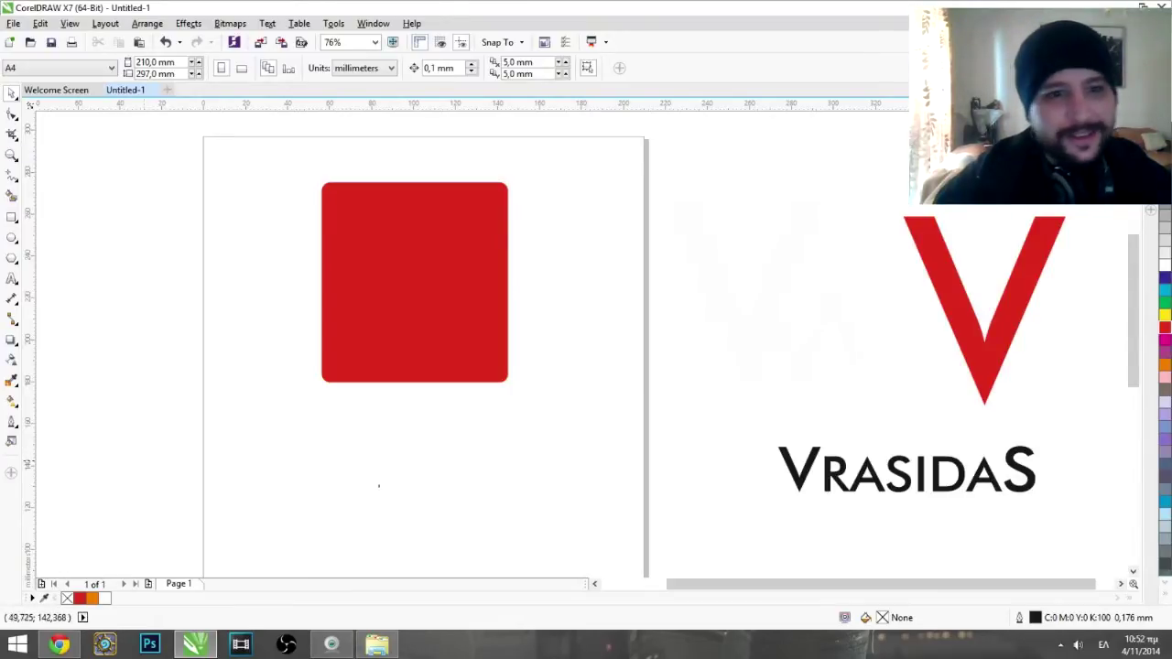
pyautogui.click(58, 645)
pyautogui.click(213, 10)
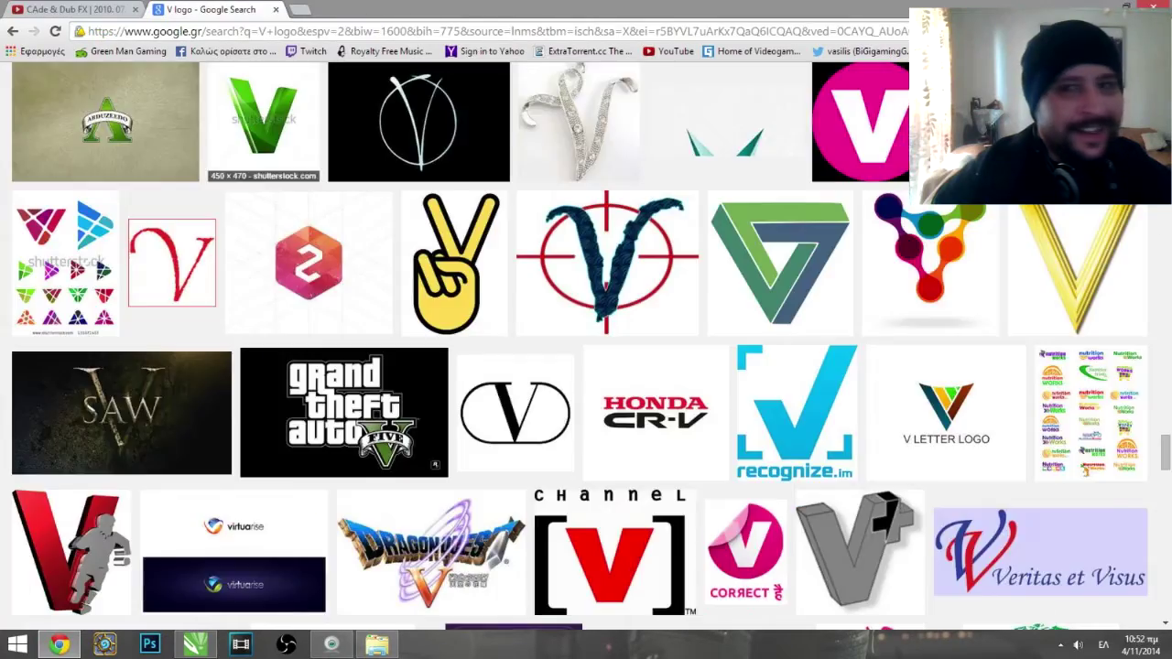
pyautogui.scroll(15, 266, 156)
pyautogui.scroll(-15, 586, 348)
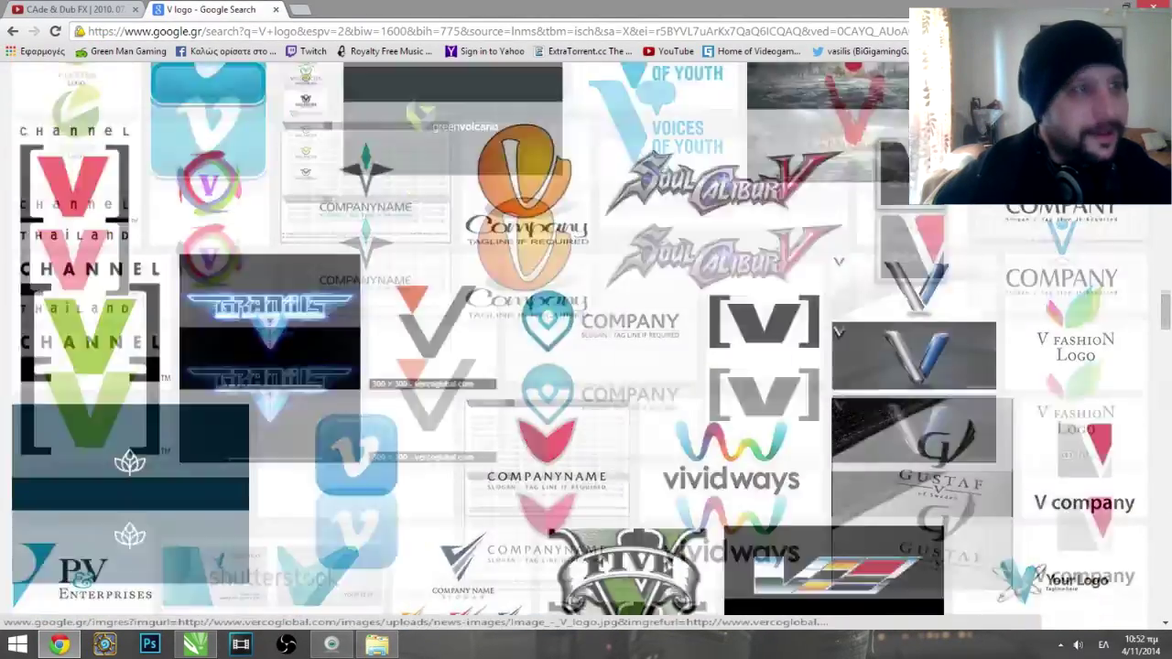
pyautogui.scroll(8, 409, 266)
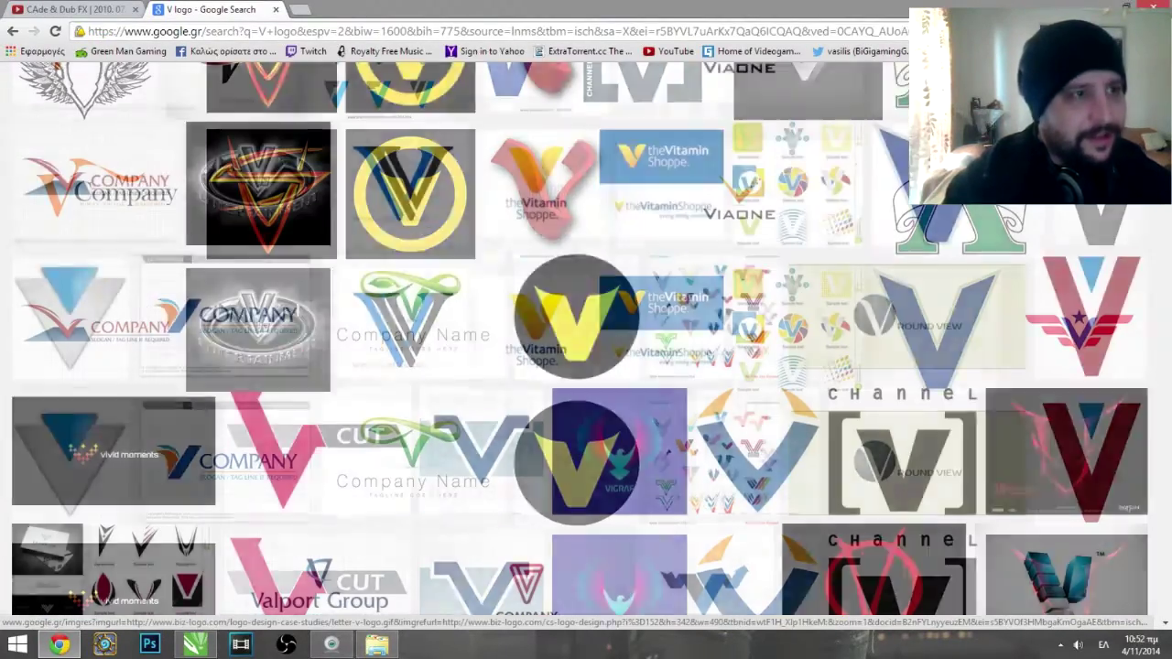
# Search Google Images for "logos" in place of "V logo"
pyautogui.scroll(10, 409, 265)
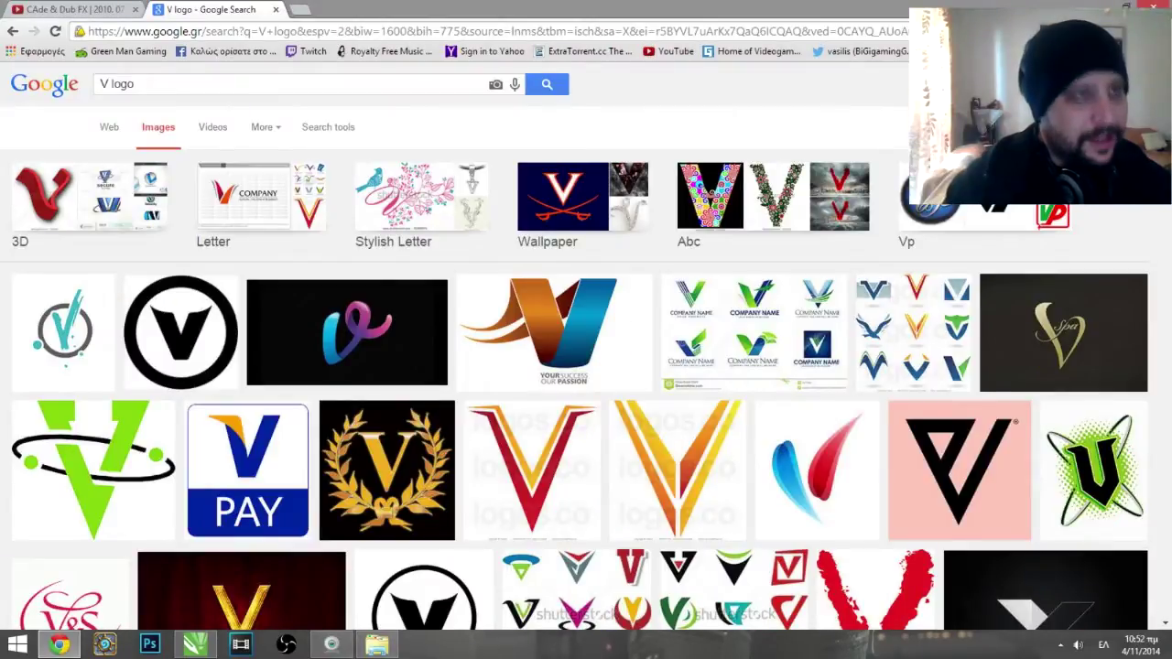
pyautogui.moveTo(137, 84); pyautogui.dragTo(66, 87)
pyautogui.write('λογοο')
pyautogui.press('BackSpace')
pyautogui.press('BackSpace')
pyautogui.press('BackSpace')
pyautogui.press('BackSpace')
pyautogui.hotkey('alt', 'shift')
pyautogui.write('logos')
pyautogui.press('Return')
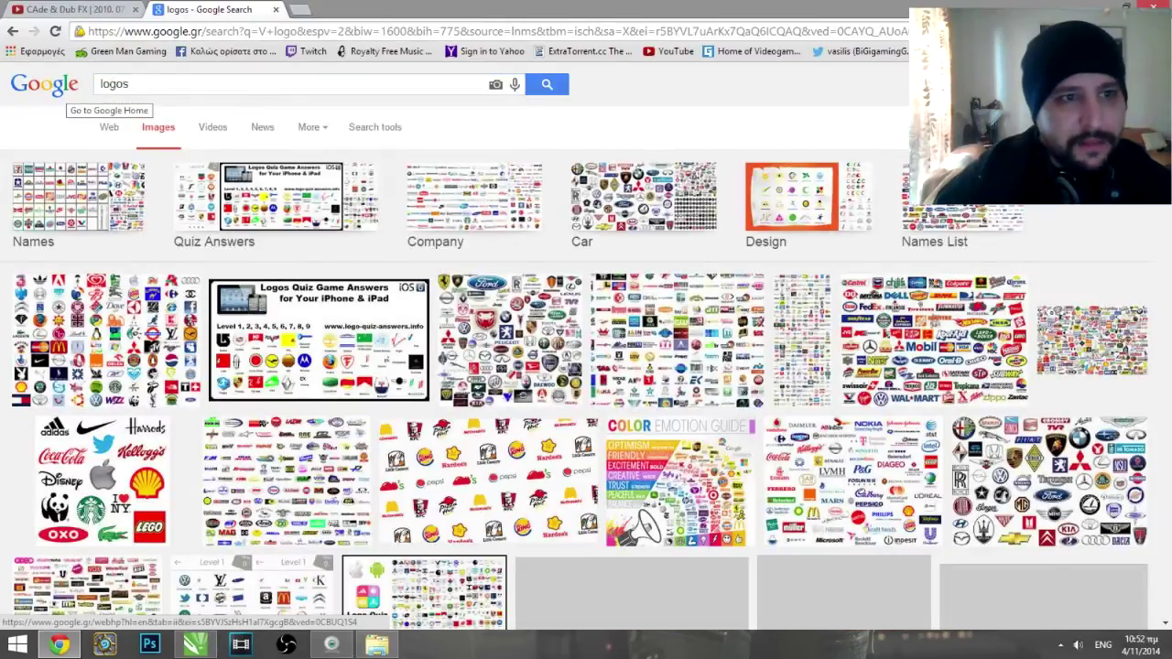
# Preview the "Mood Board – Logos and Branding" collage and examine the well-known brand logos in it
pyautogui.scroll(-1, 101, 274)
pyautogui.click(106, 265)
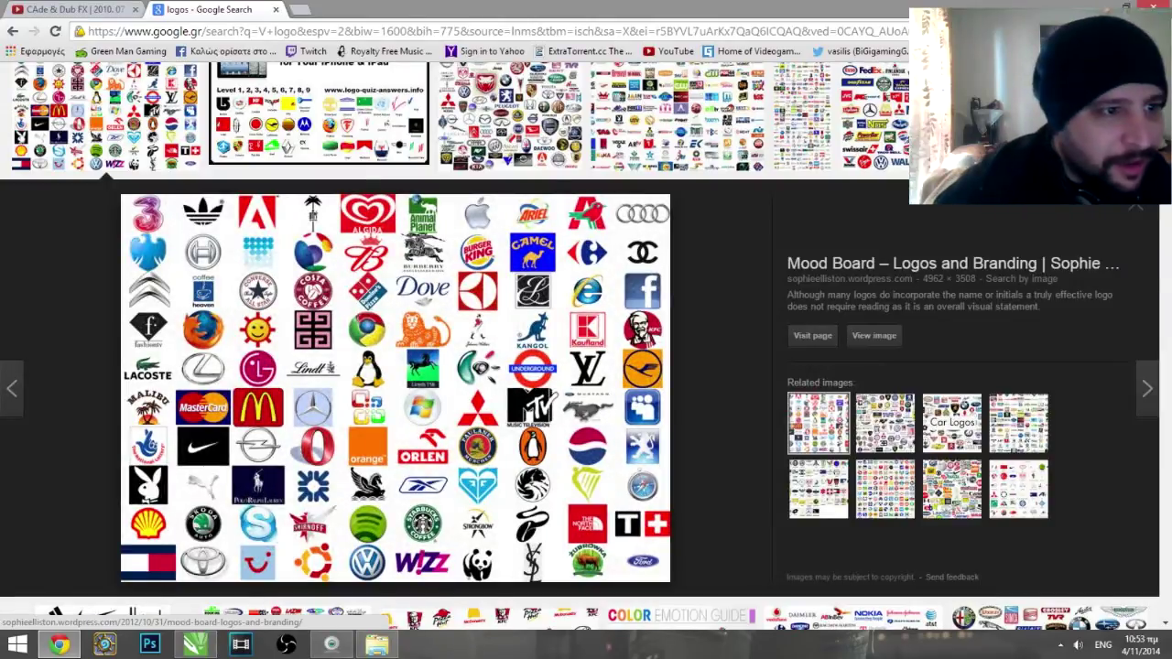
pyautogui.scroll(-1, 395, 387)
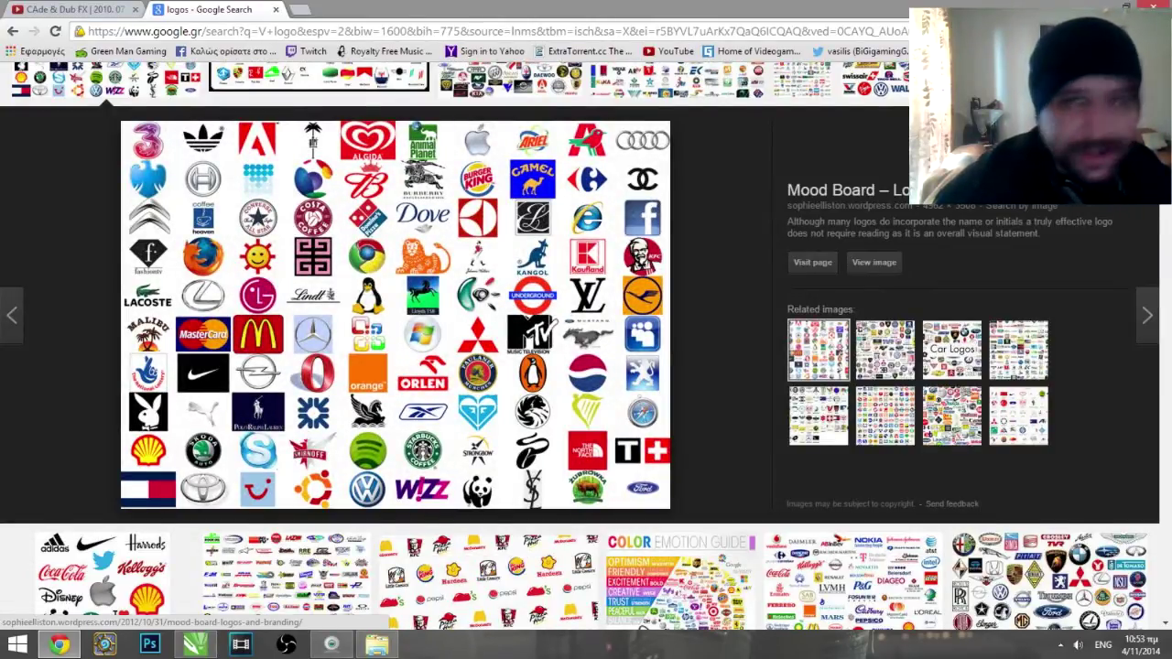
pyautogui.scroll(-2, 580, 345)
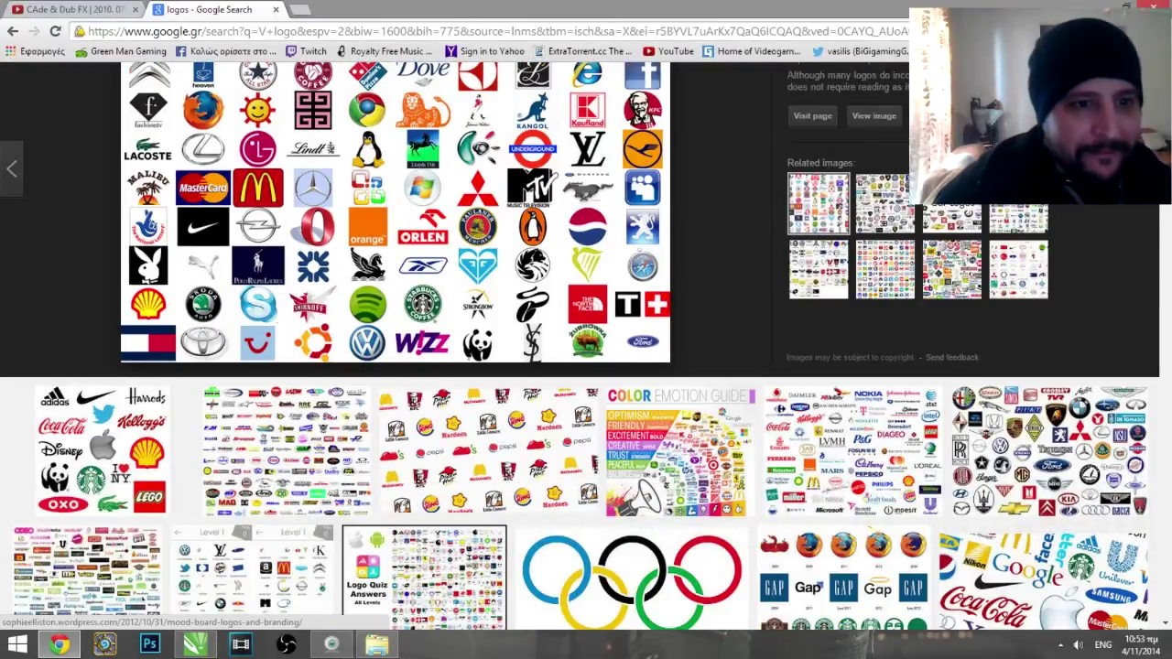
pyautogui.scroll(2, 581, 345)
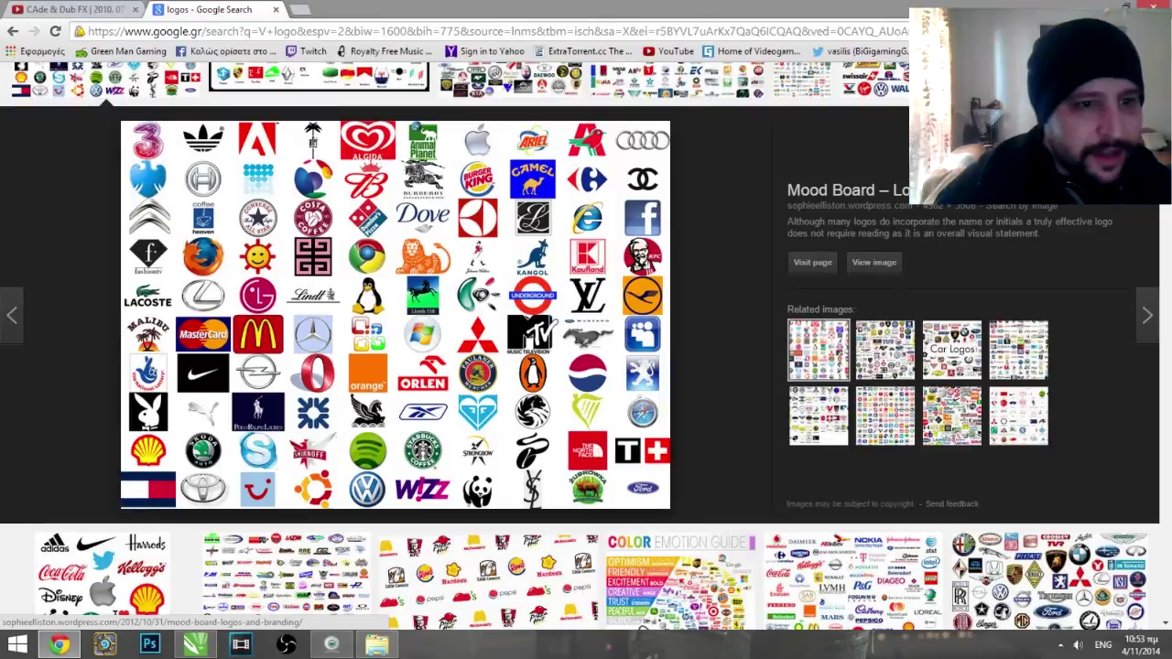
pyautogui.scroll(4, 581, 346)
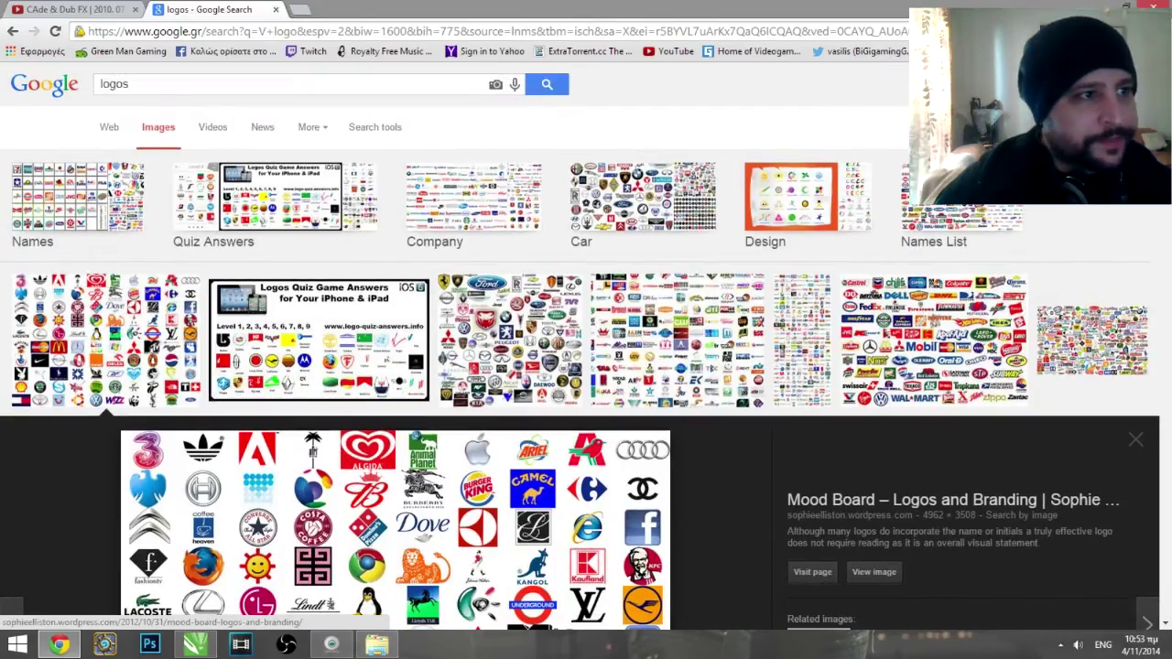
# Search Google Images for "gaming logos" and look through the results for design references
pyautogui.click(101, 84)
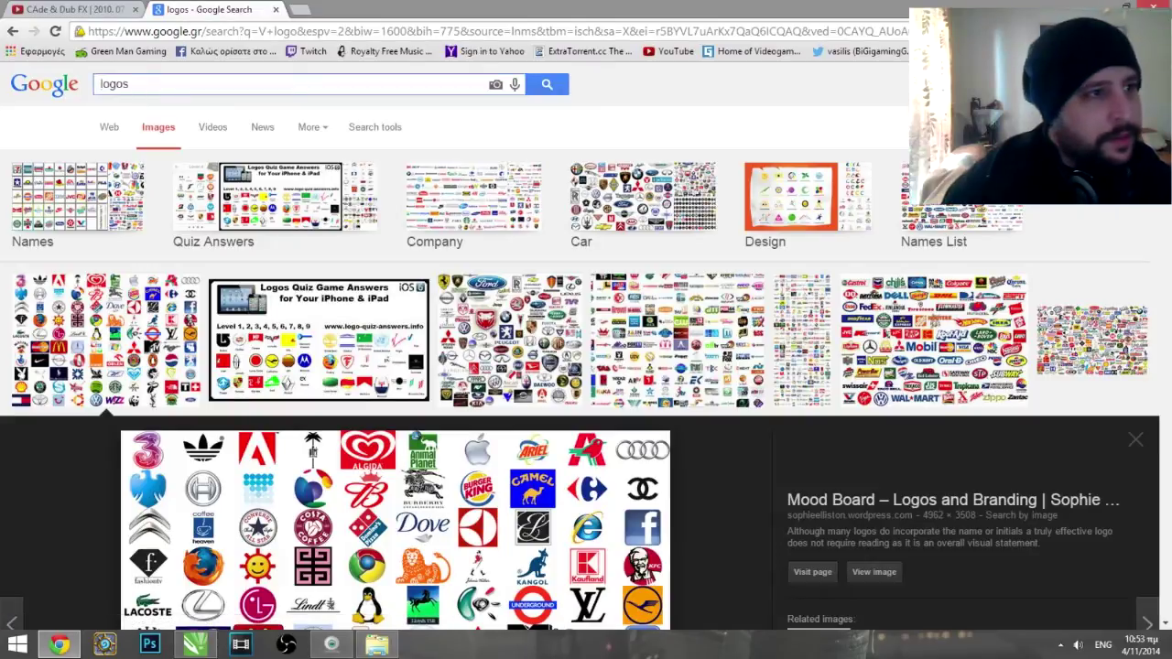
pyautogui.write('game')
pyautogui.press('BackSpace')
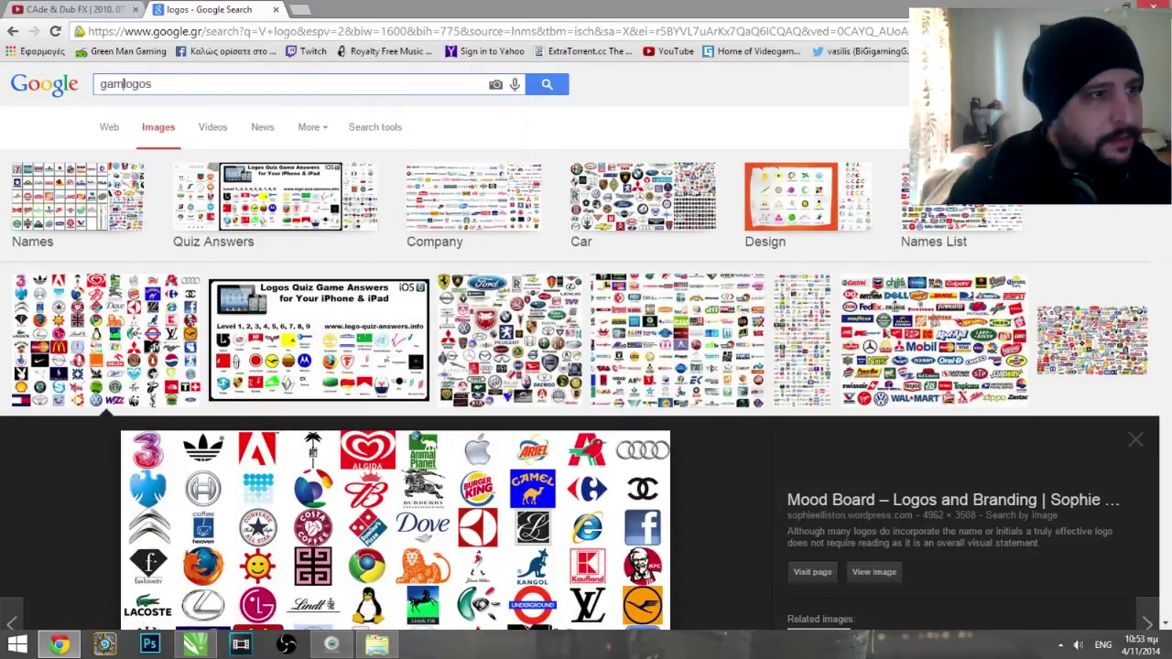
pyautogui.write('ing')
pyautogui.press('Return')
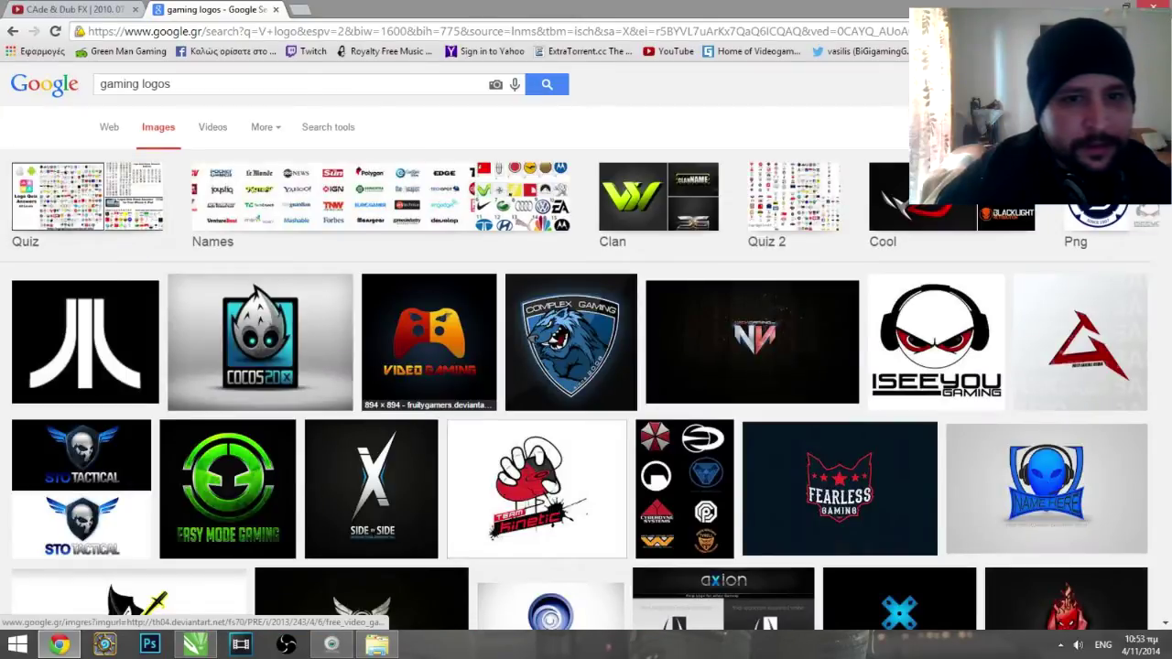
pyautogui.scroll(-1, 429, 341)
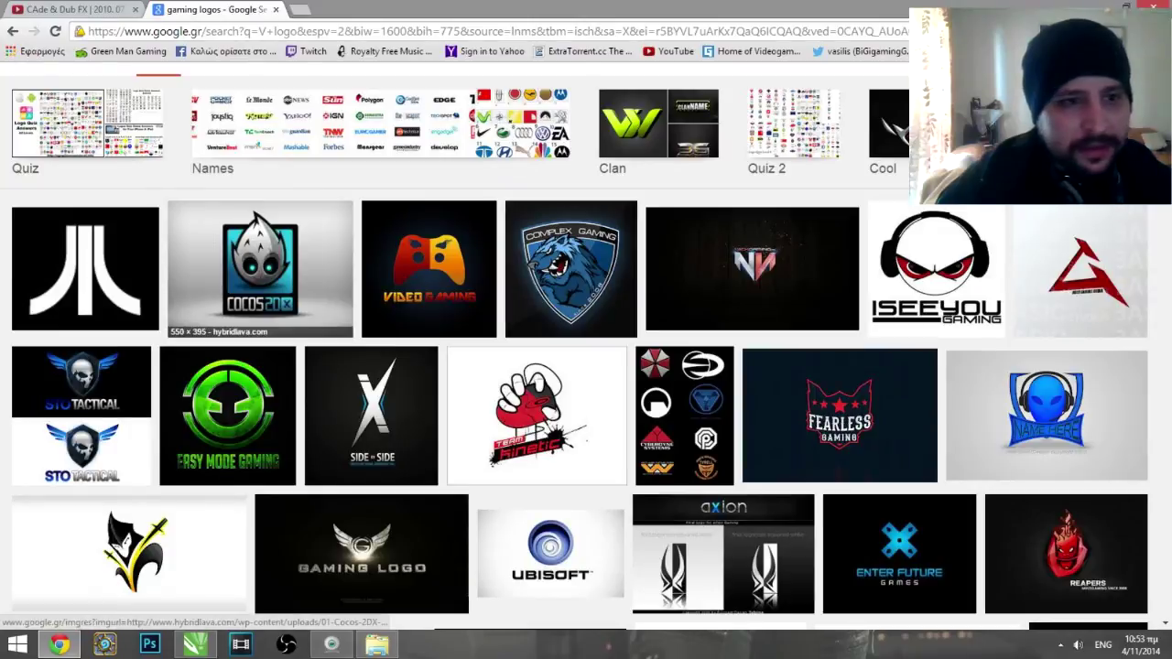
pyautogui.scroll(-5, 260, 274)
pyautogui.scroll(-3, 586, 367)
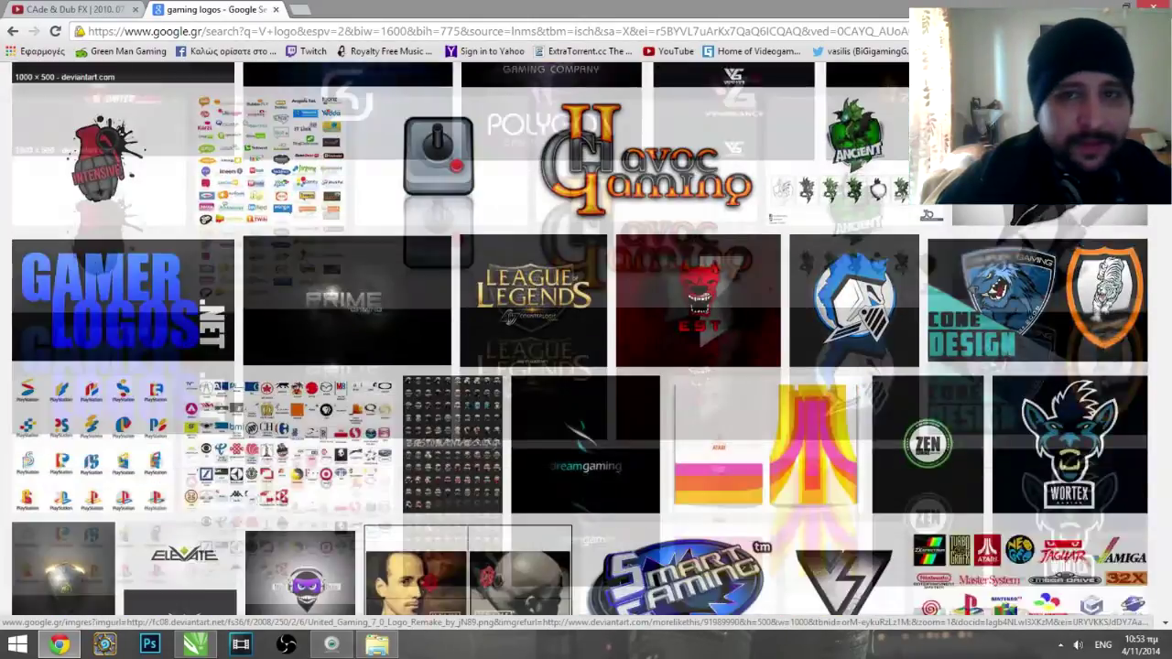
# Switch to CorelDRAW and add the artistic text "PROSXEDIO" below the red square
pyautogui.click(194, 644)
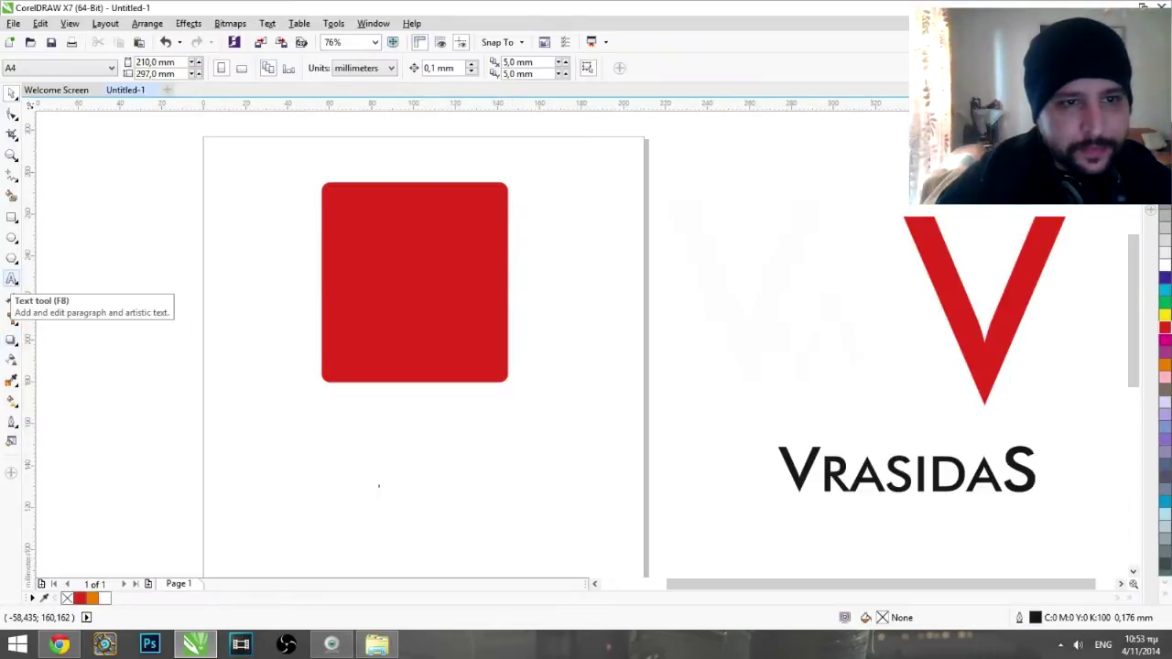
pyautogui.click(12, 278)
pyautogui.click(366, 454)
pyautogui.write('PROSXEDIO')
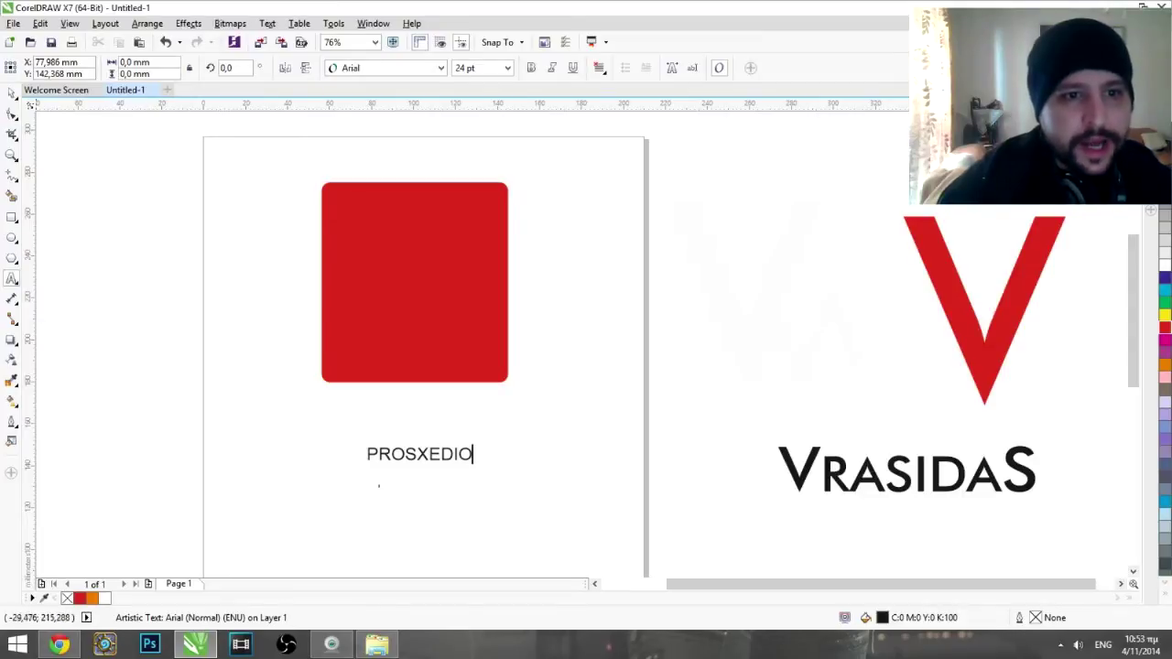
pyautogui.click(12, 92)
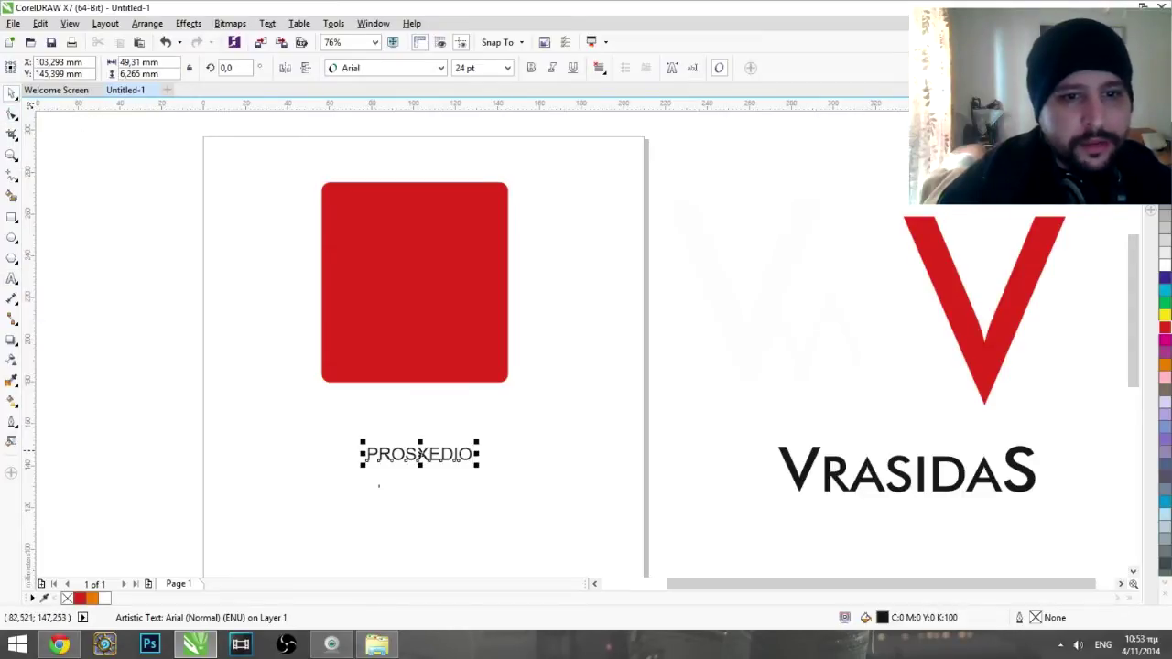
# Insert the line "EREYNA" above "PROSXEDIO" and prefix the two lines with "1 -" and "2 -"
pyautogui.write('EREYNA')
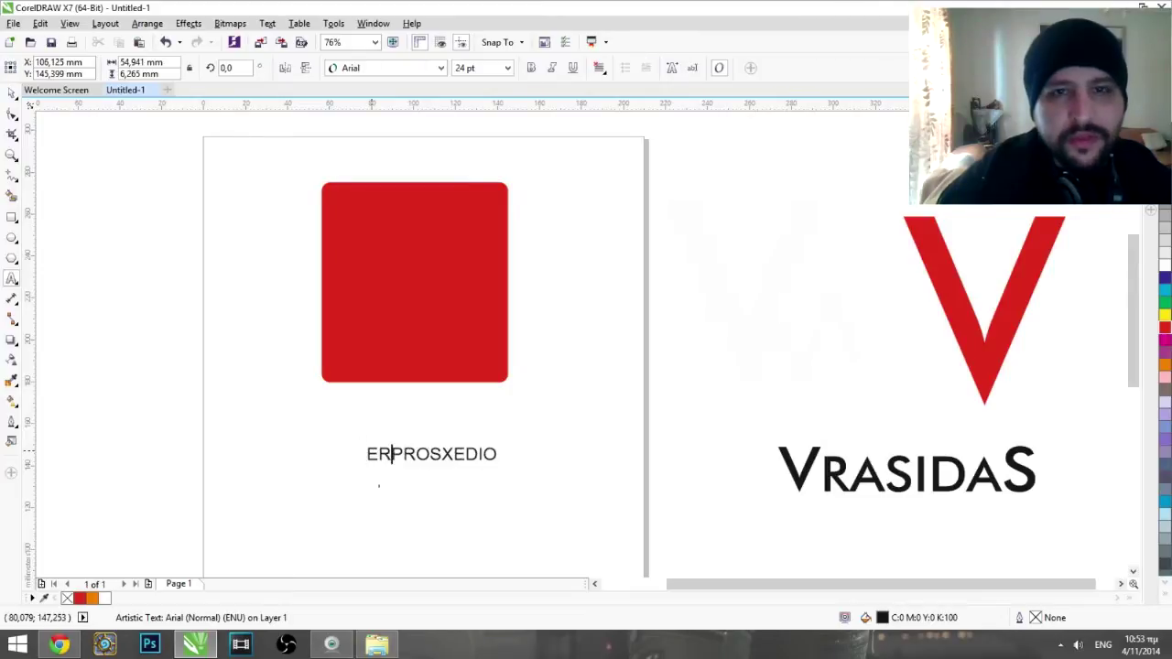
pyautogui.press('Return')
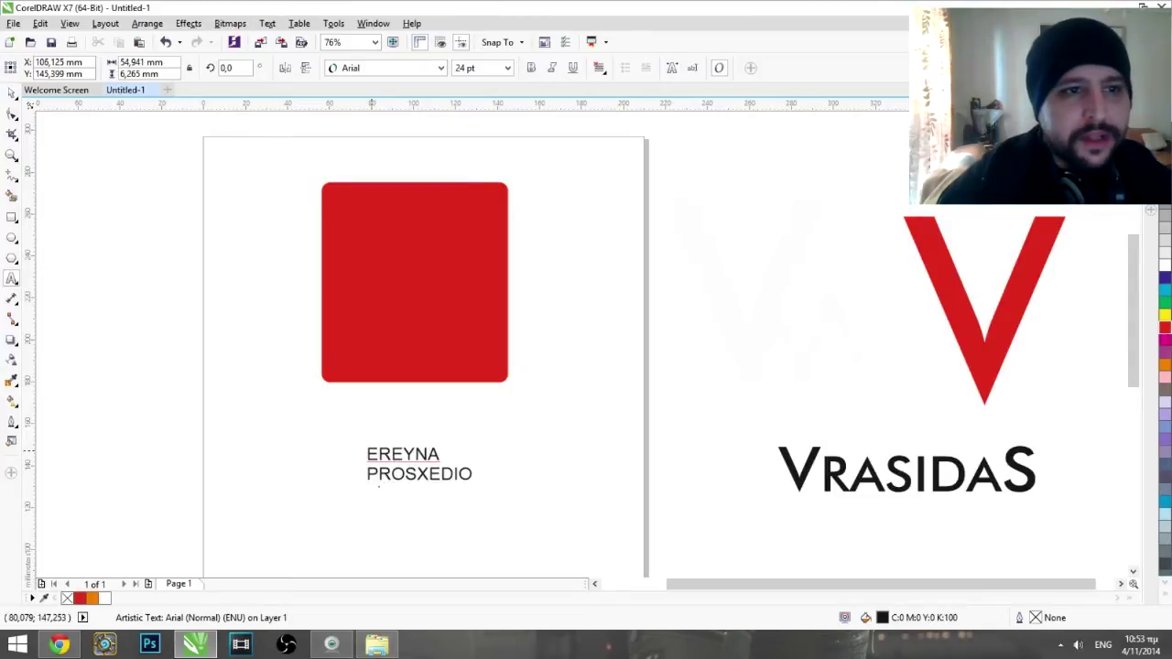
pyautogui.write('1 - ')
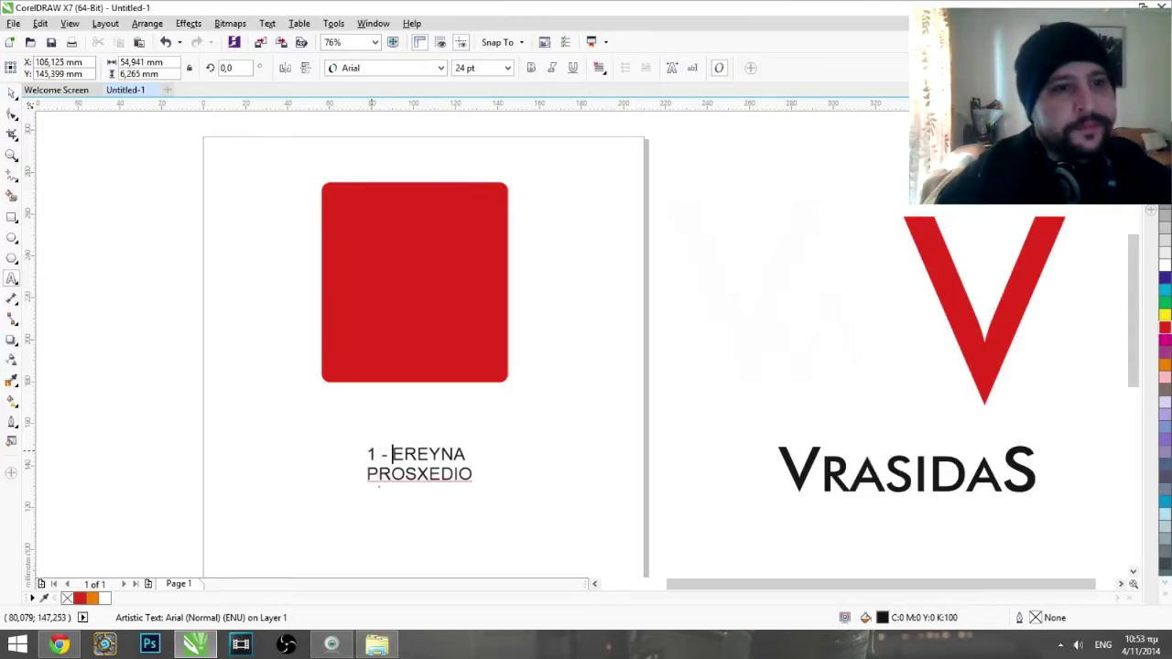
pyautogui.write('3')
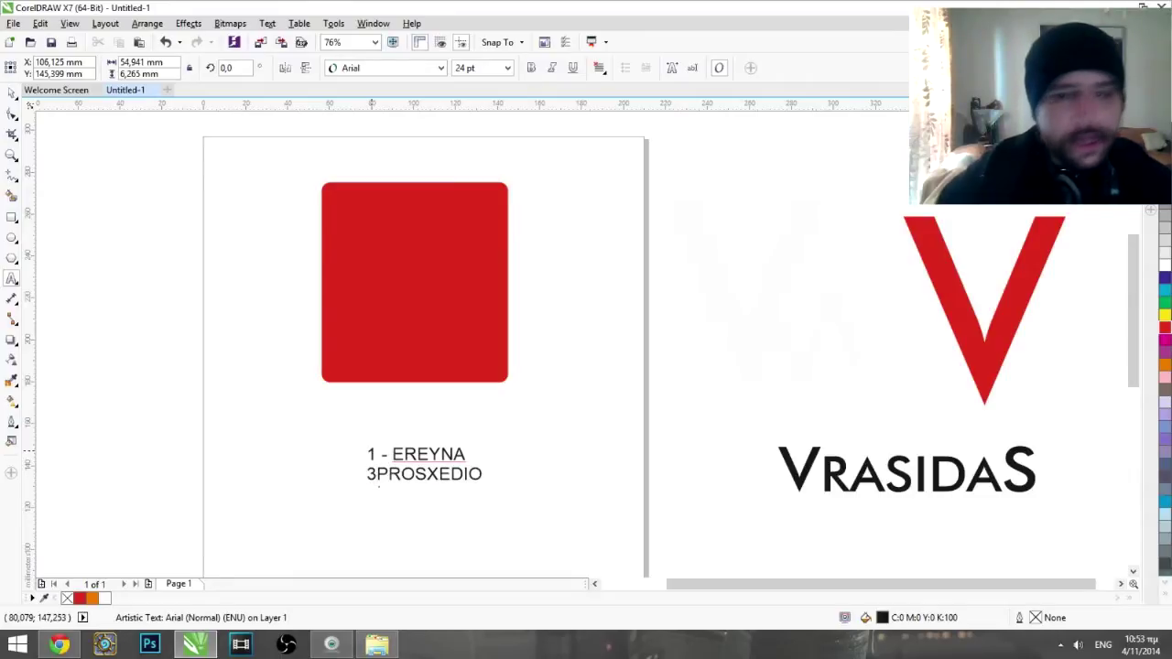
pyautogui.press('BackSpace')
pyautogui.write('2 -')
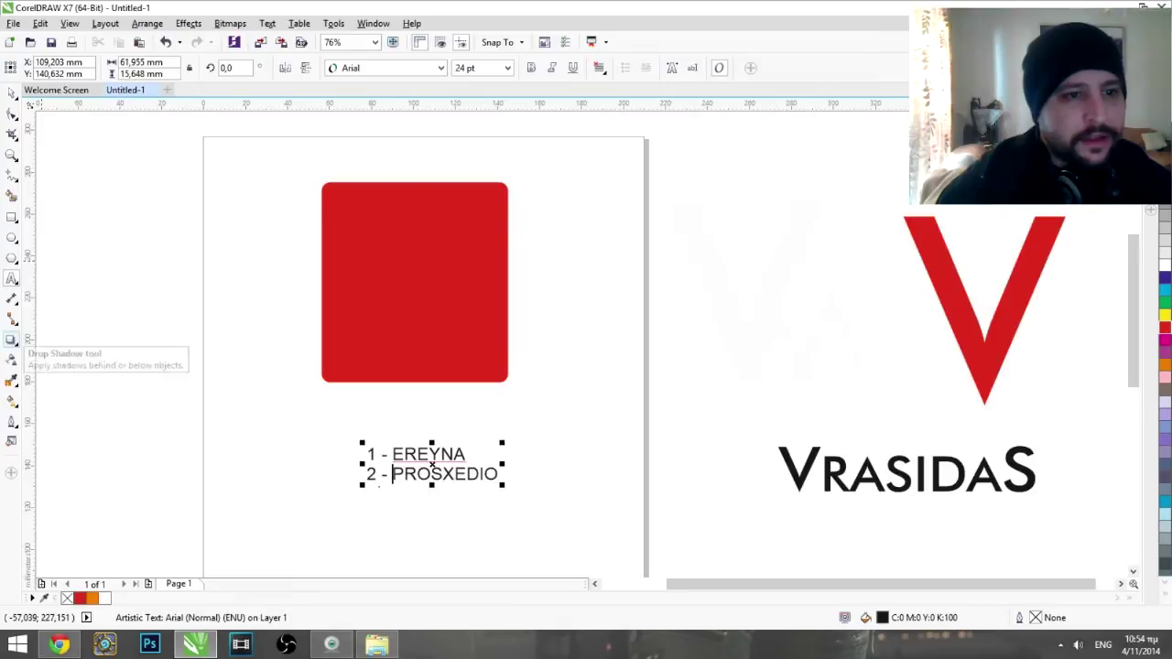
# Move the two-line note off the page near the upper right, and place the VRASIDAS wordmark just under the red square
pyautogui.click(11, 92)
pyautogui.moveTo(800, 481); pyautogui.dragTo(308, 540)
pyautogui.moveTo(430, 462); pyautogui.dragTo(834, 160)
pyautogui.moveTo(448, 532); pyautogui.dragTo(446, 403)
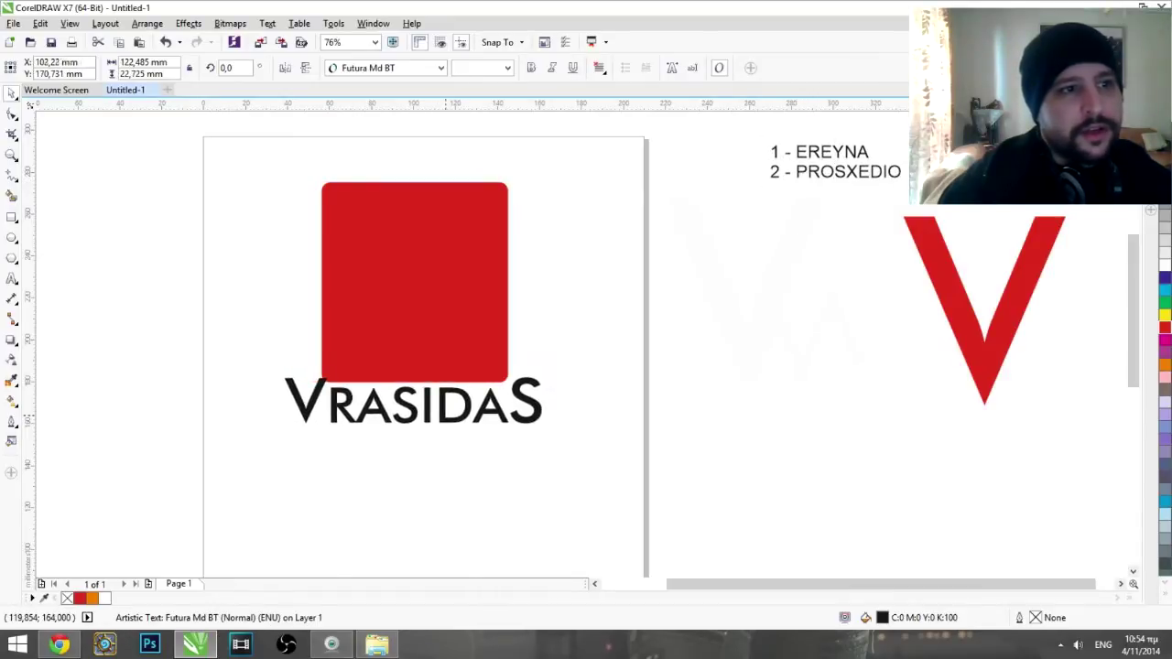
pyautogui.press('Escape')
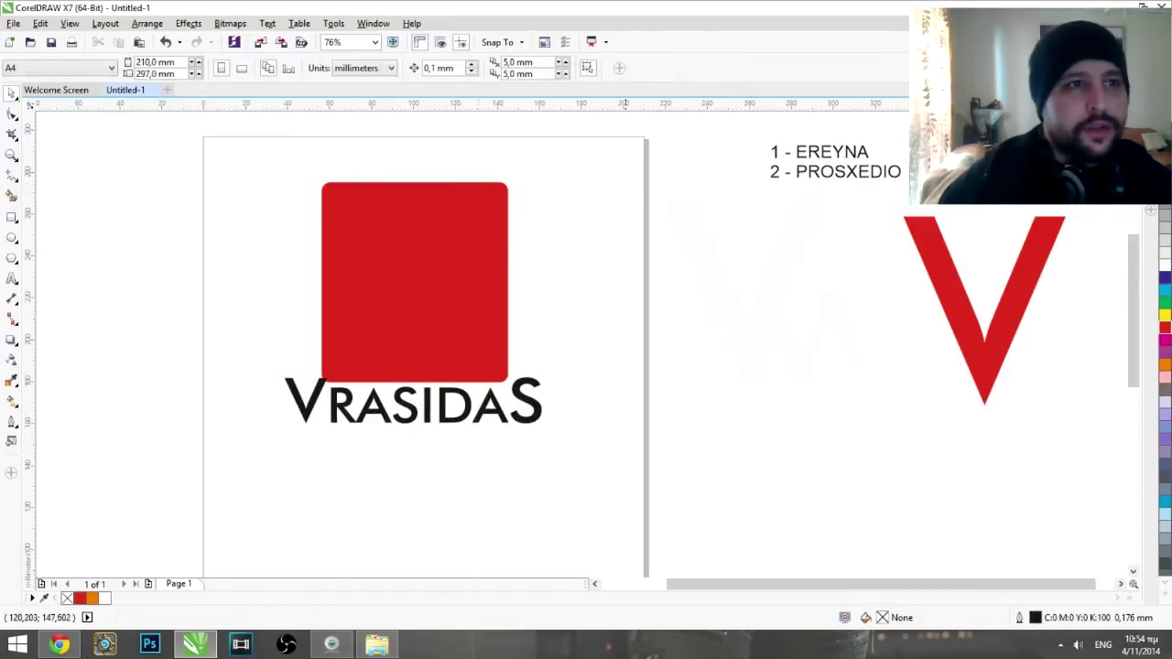
# Delete the red V beside the page and shift the red square up and to the right, clear of the wordmark
pyautogui.moveTo(953, 287); pyautogui.dragTo(906, 330)
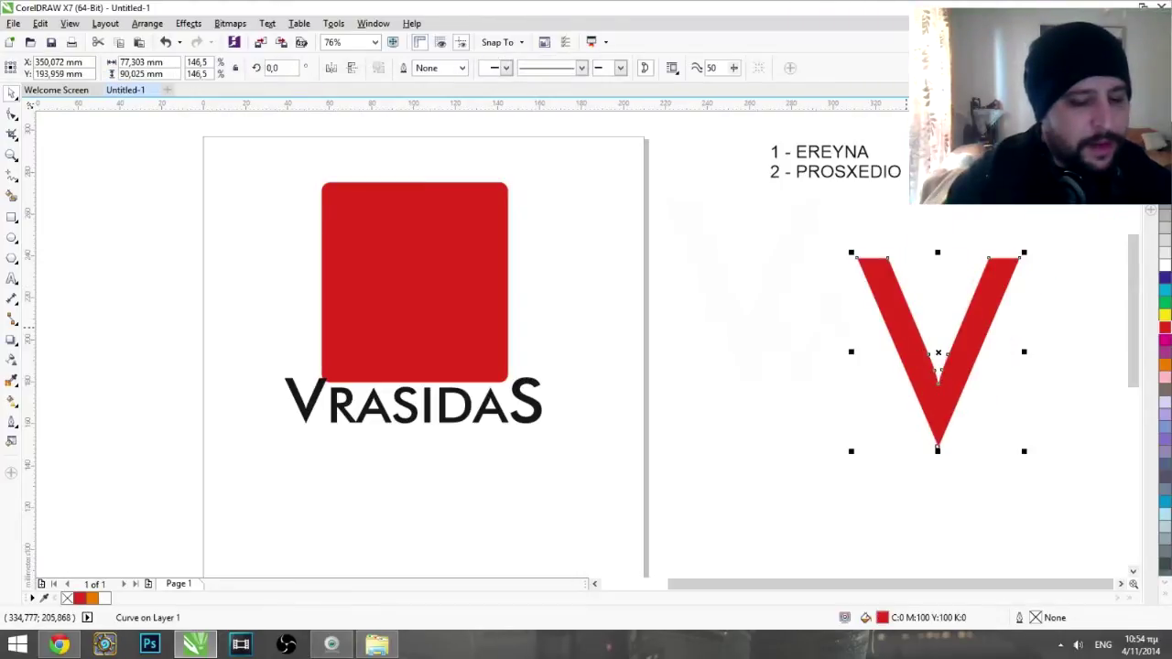
pyautogui.press('Delete')
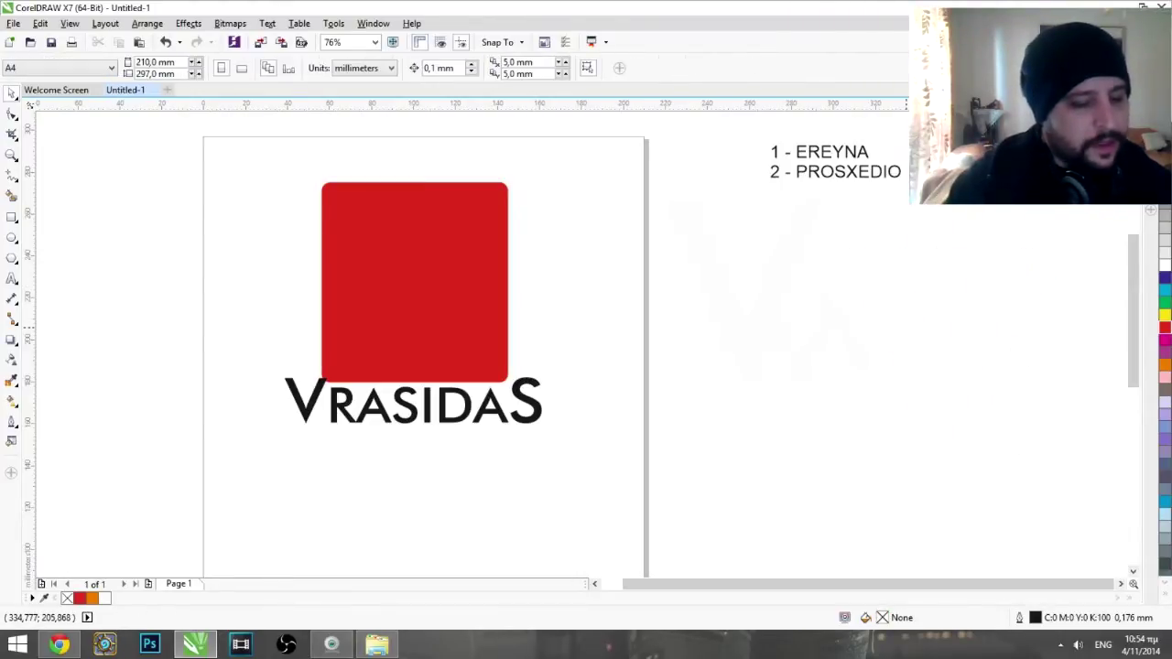
pyautogui.moveTo(405, 277); pyautogui.dragTo(497, 250)
# Shift the large white V beside the page slightly down and give it a black hairline outline
pyautogui.click(744, 335)
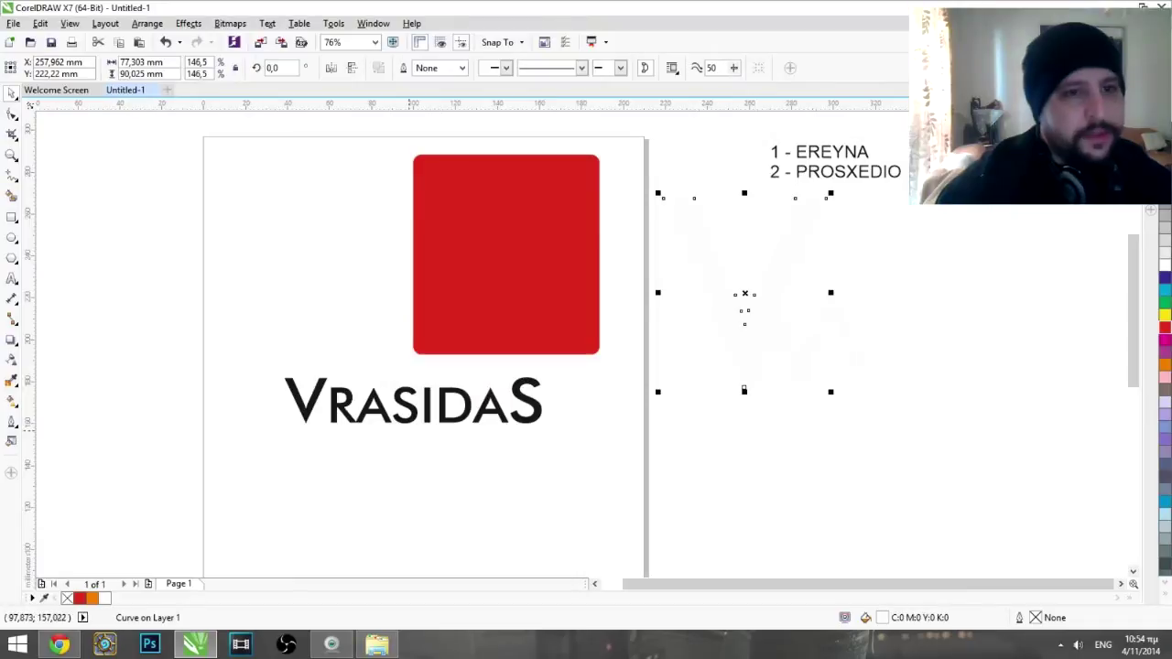
pyautogui.moveTo(743, 387); pyautogui.dragTo(737, 424)
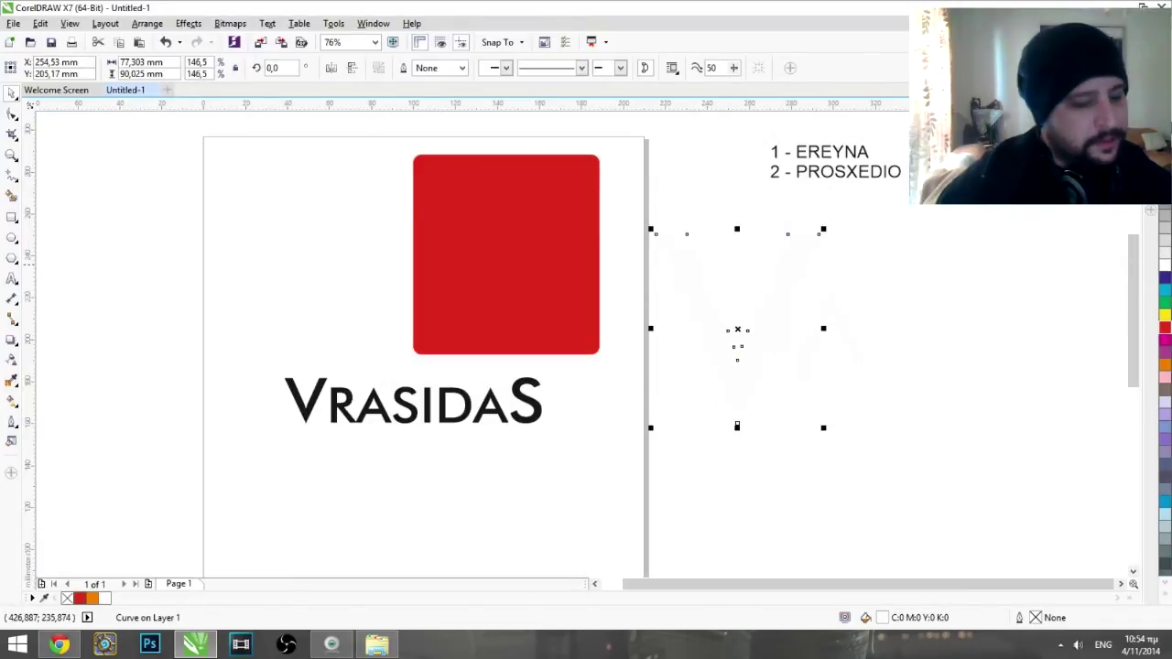
pyautogui.rightClick(1165, 140)
# Delete the small inverted white V overlapping the outlined V, and move the outlined V onto the page beside the red square
pyautogui.click(846, 394)
pyautogui.click(784, 336)
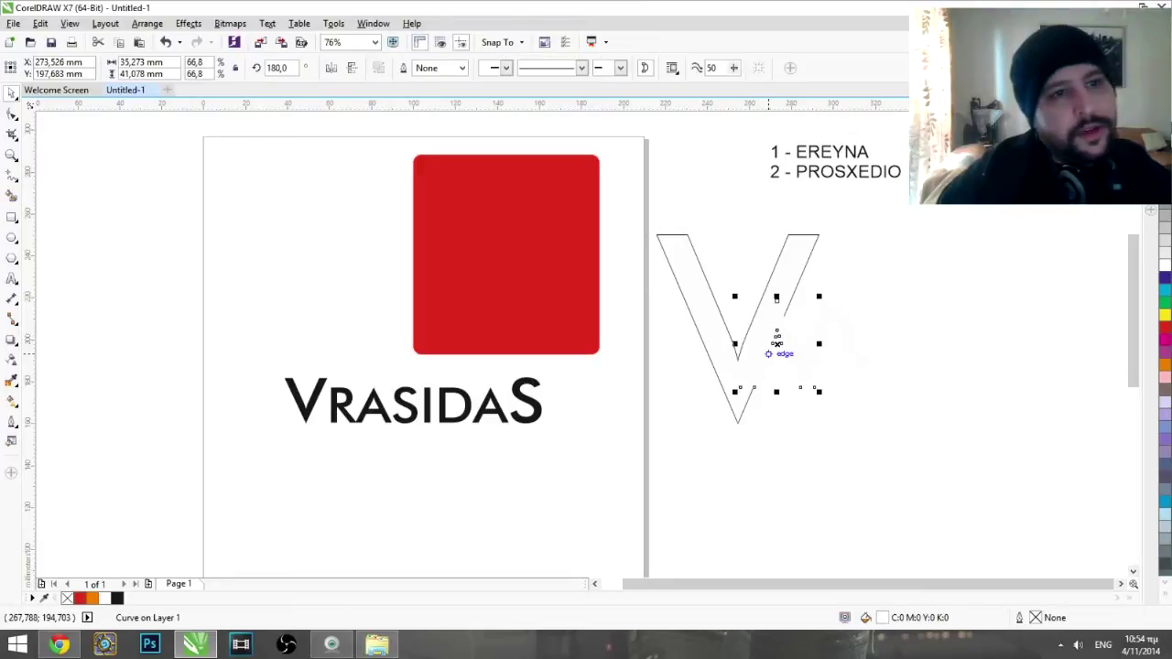
pyautogui.press('Delete')
pyautogui.moveTo(767, 355); pyautogui.dragTo(308, 286)
pyautogui.click(784, 315)
pyautogui.press('Escape')
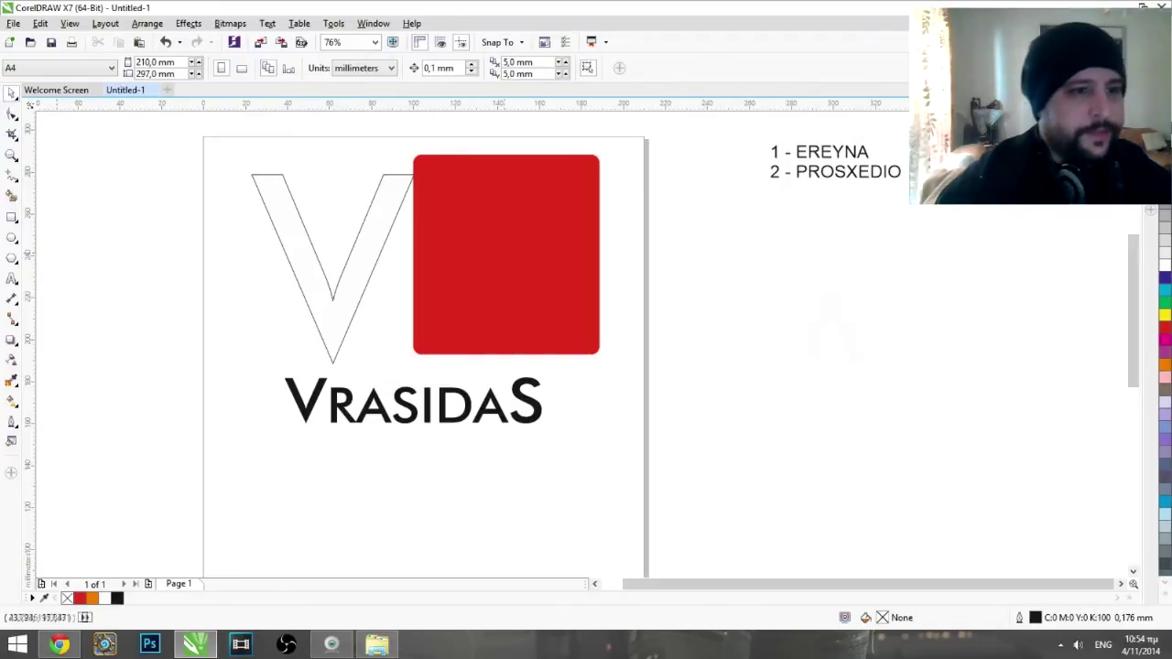
# Rearrange the outlined white V and the red square so the V lies over the square above the wordmark
pyautogui.moveTo(317, 273); pyautogui.dragTo(286, 270)
pyautogui.moveTo(298, 313); pyautogui.dragTo(460, 305)
pyautogui.moveTo(495, 263); pyautogui.dragTo(355, 269)
pyautogui.click(499, 266)
pyautogui.moveTo(332, 318); pyautogui.dragTo(498, 302)
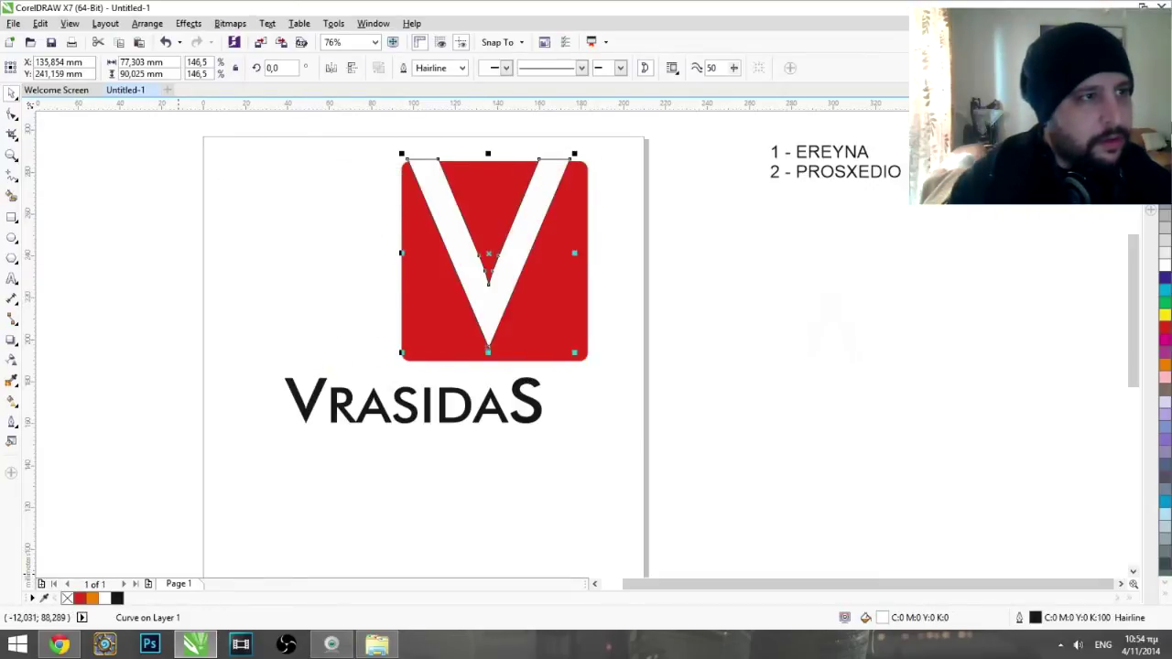
# Switch to Chrome and search Google Images for "v logos"
pyautogui.moveTo(59, 644)
pyautogui.click(73, 568)
pyautogui.scroll(5, 65, 550)
pyautogui.scroll(5, 587, 366)
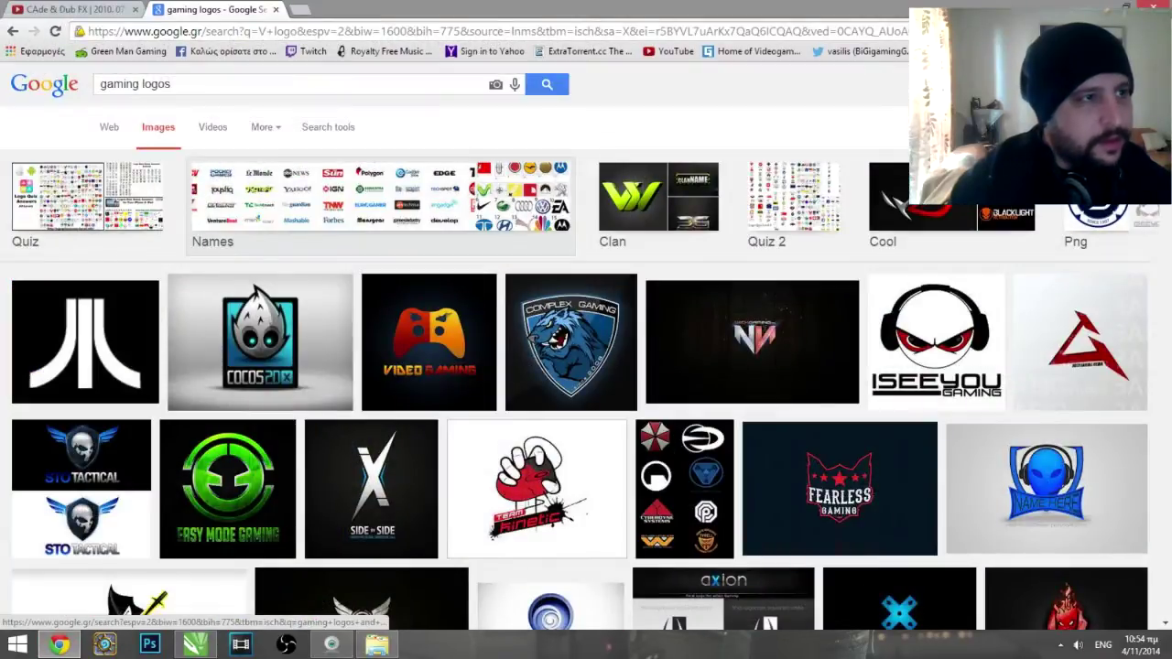
pyautogui.moveTo(142, 84); pyautogui.dragTo(99, 84)
pyautogui.write('v')
pyautogui.press('Return')
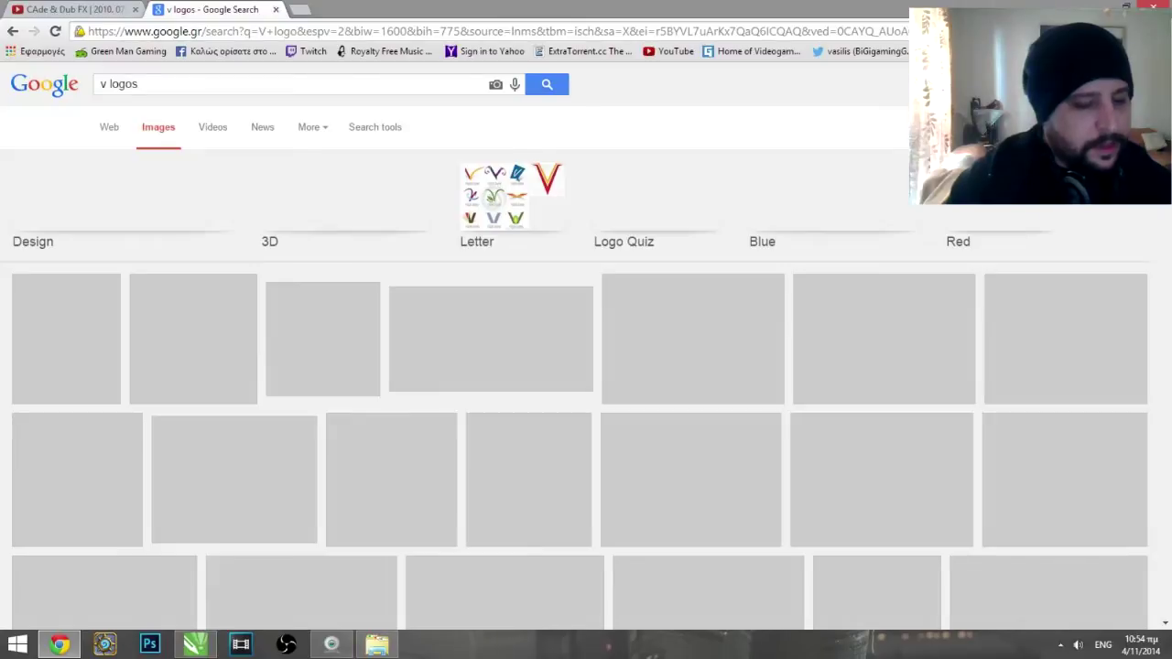
# Look through the "v logos" image results for ways to style the letter V
pyautogui.scroll(-1, 586, 367)
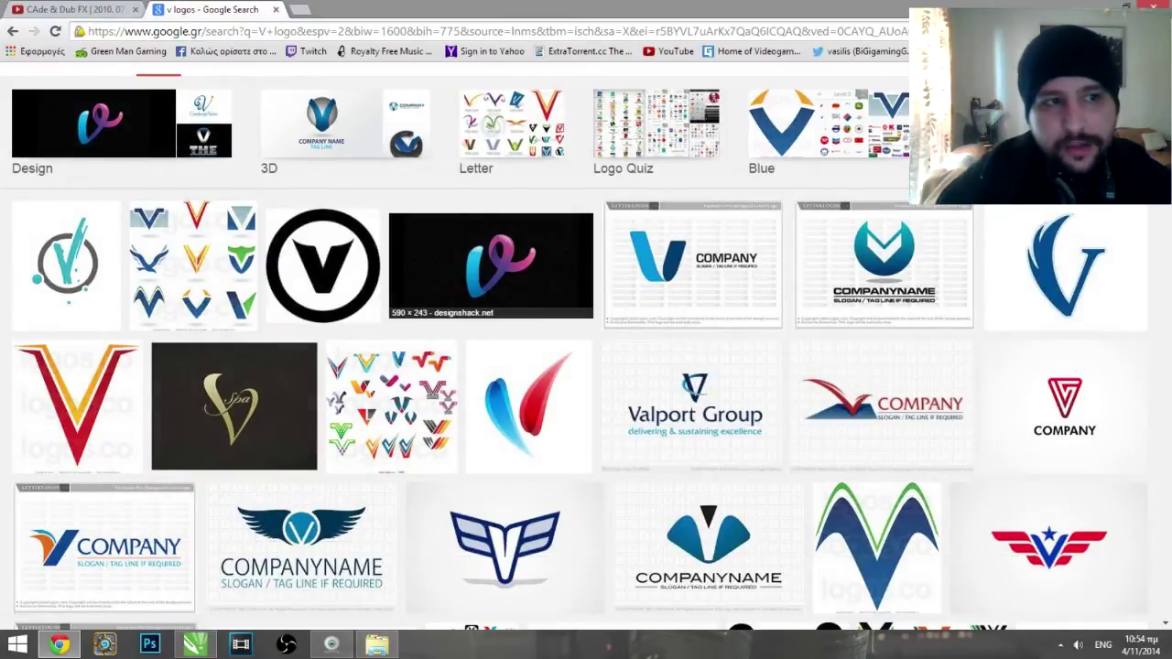
pyautogui.scroll(1, 491, 274)
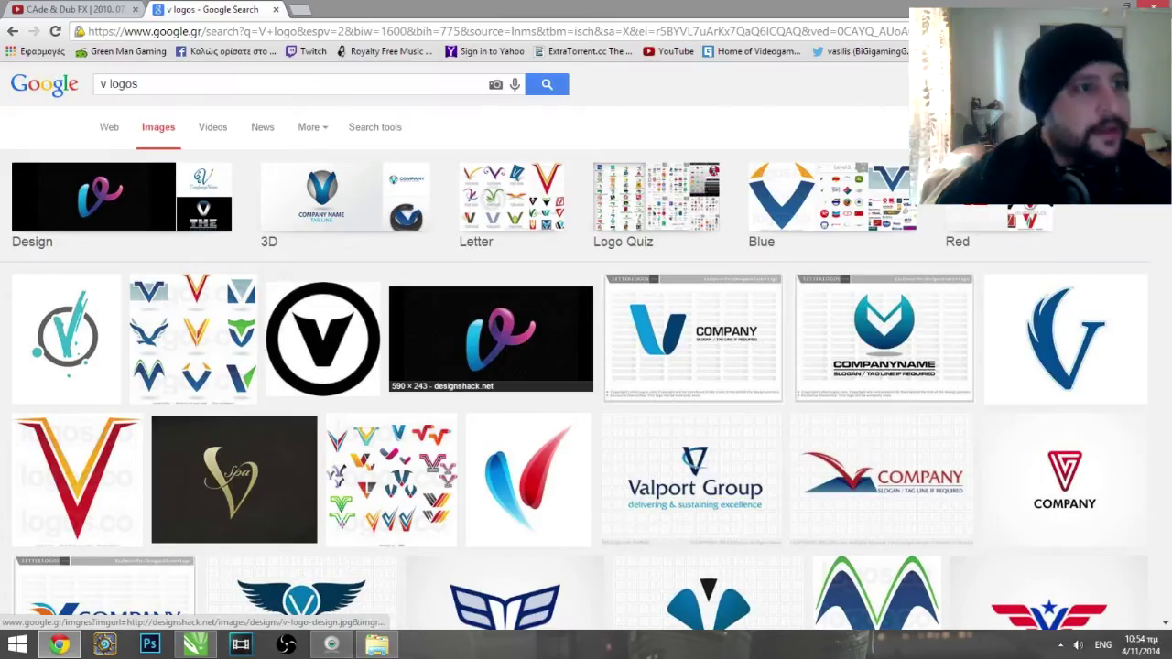
pyautogui.scroll(-2, 491, 275)
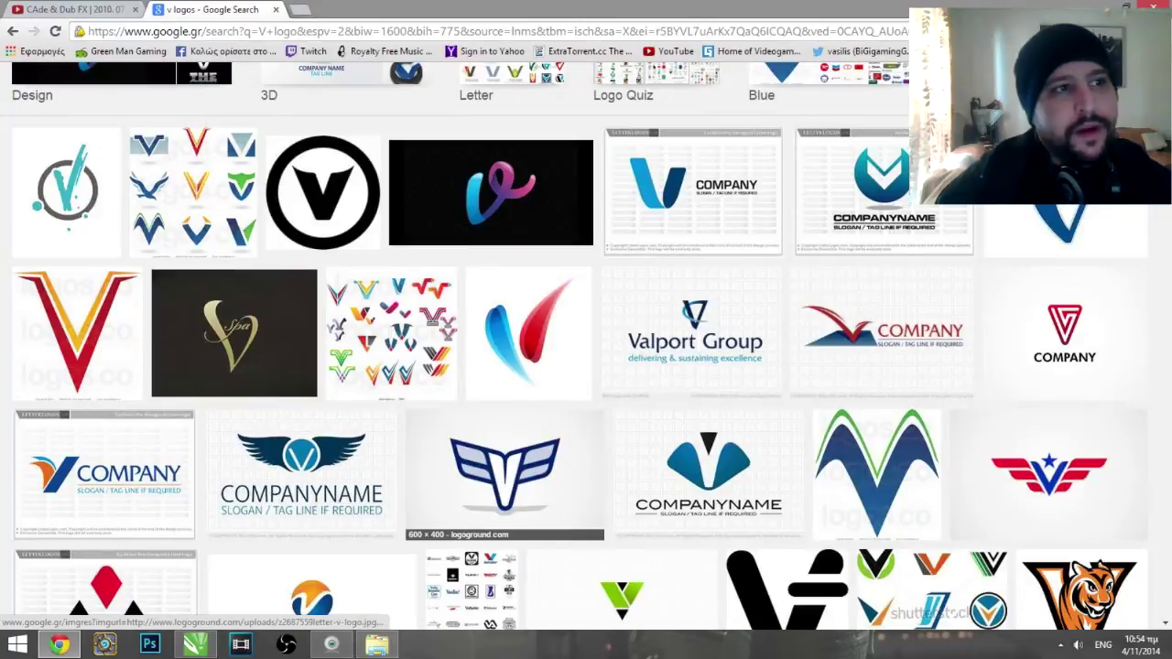
pyautogui.scroll(-1, 504, 458)
pyautogui.scroll(-2, 504, 412)
pyautogui.scroll(-2, 503, 412)
pyautogui.scroll(-1, 529, 403)
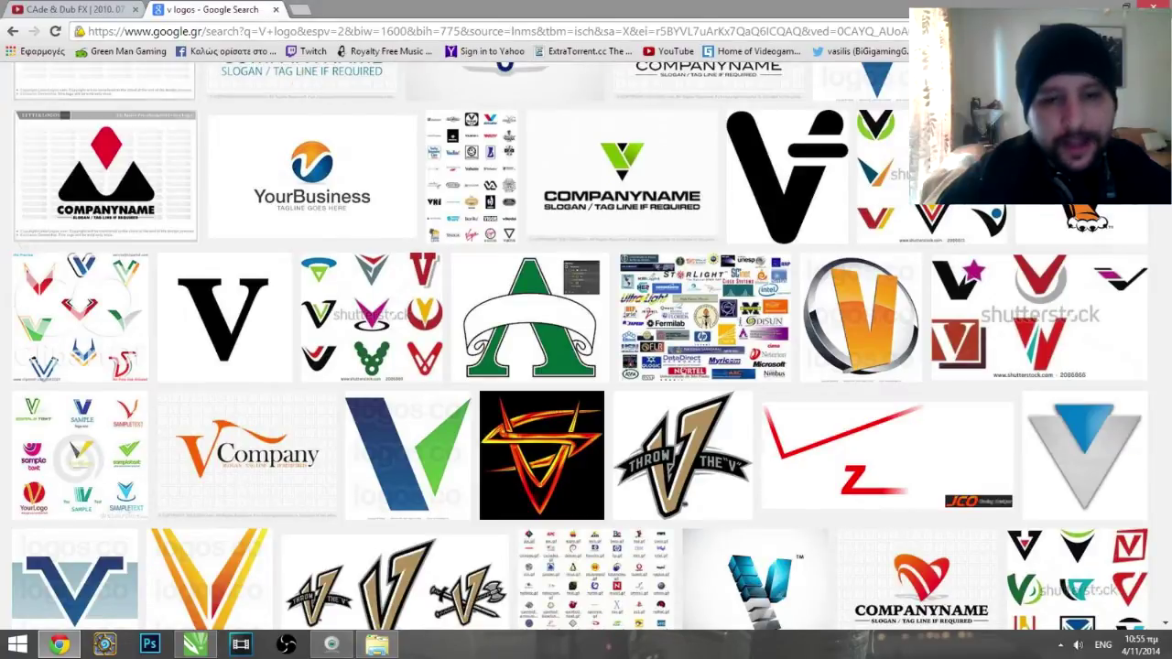
# Examine further rows of the V logo image results, comparing letter shapes, colours and wordmark layouts as design references
pyautogui.scroll(-1, 394, 531)
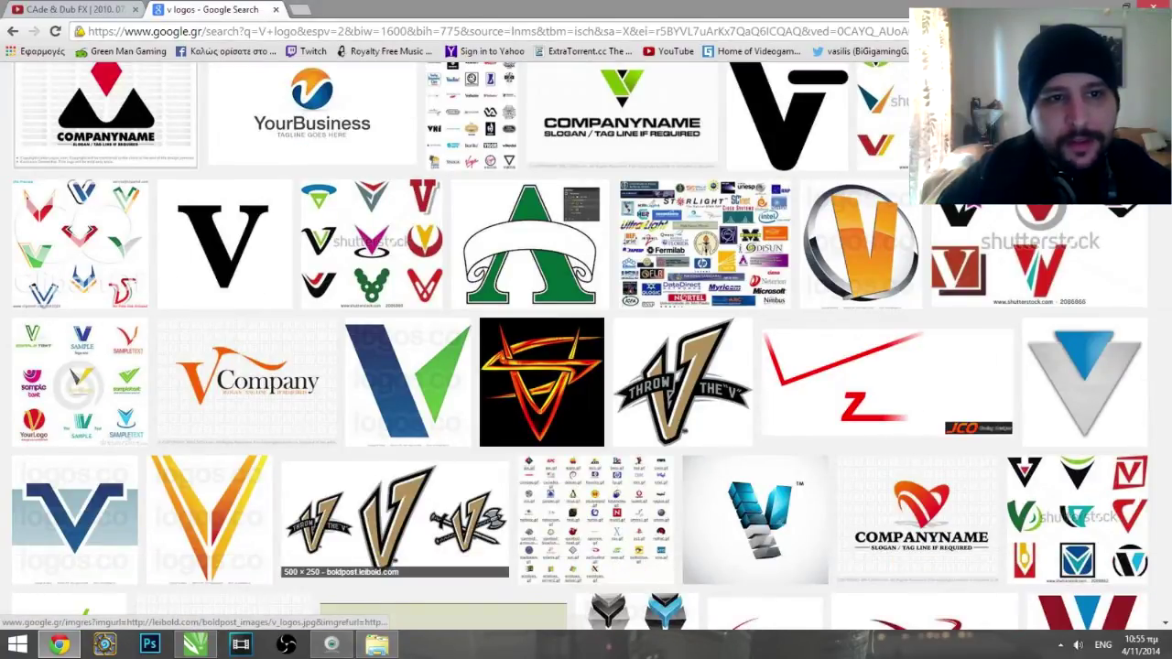
pyautogui.scroll(-1, 393, 531)
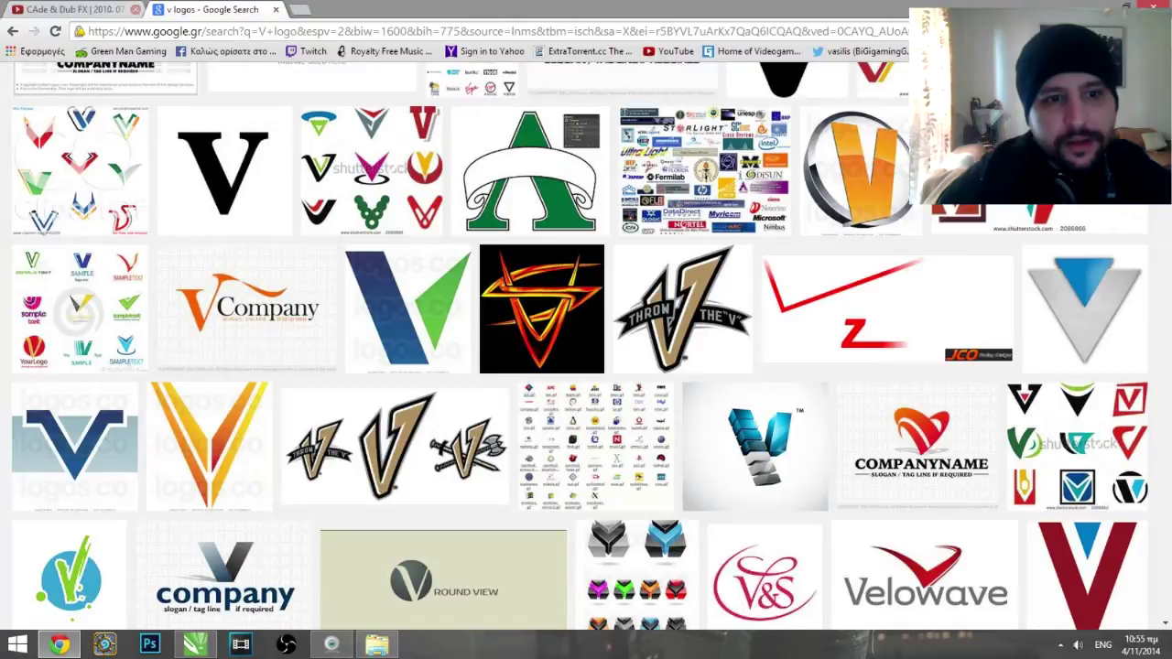
pyautogui.scroll(-1, 542, 275)
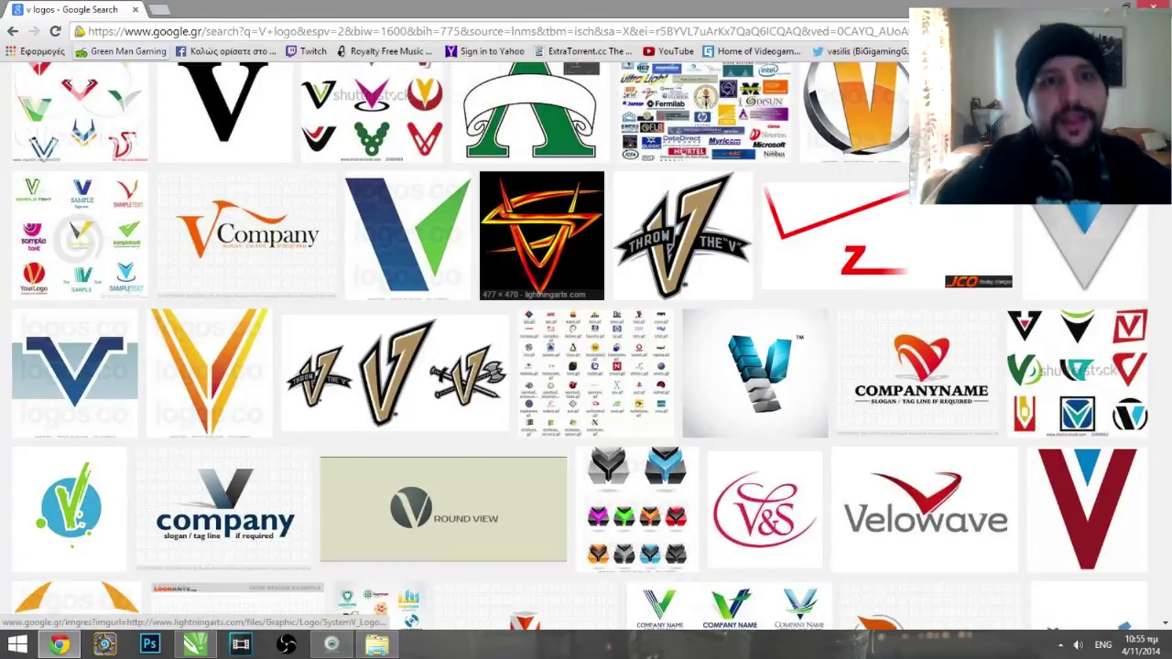
pyautogui.scroll(-2, 394, 229)
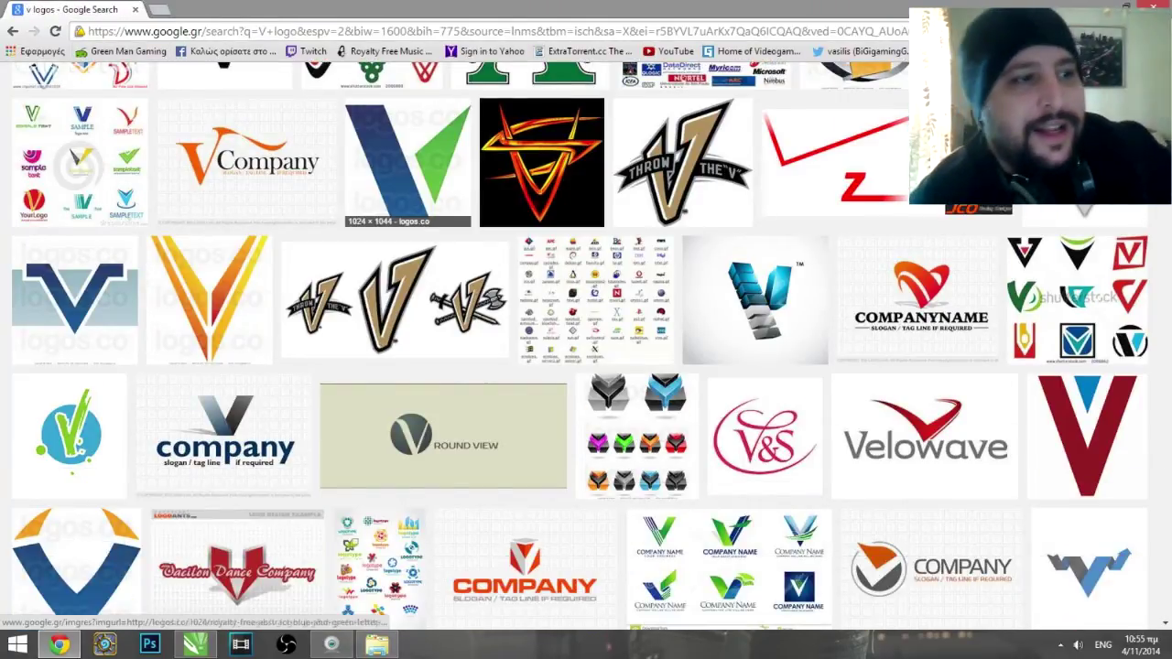
pyautogui.scroll(-1, 412, 261)
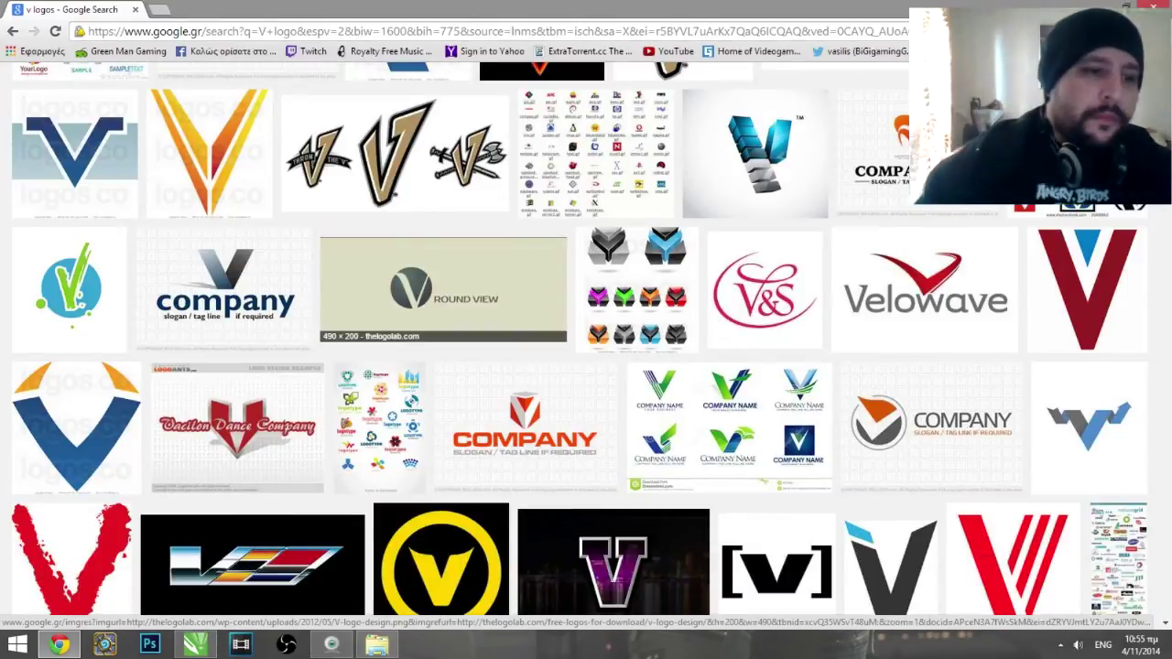
pyautogui.scroll(-3, 394, 283)
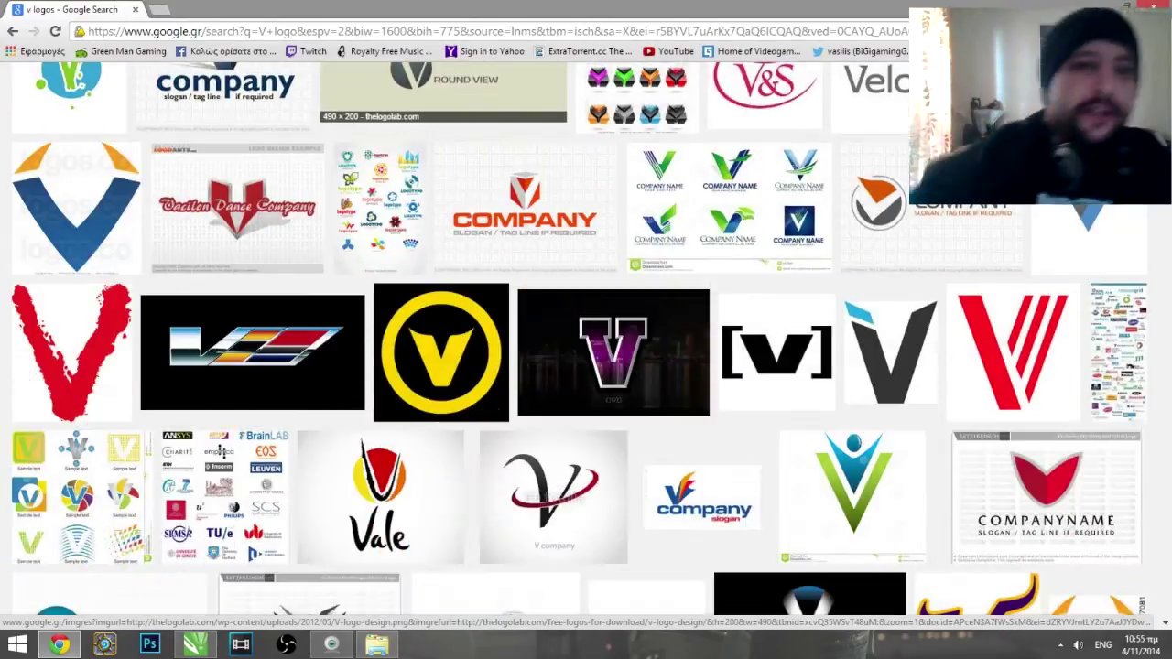
pyautogui.scroll(-3, 394, 284)
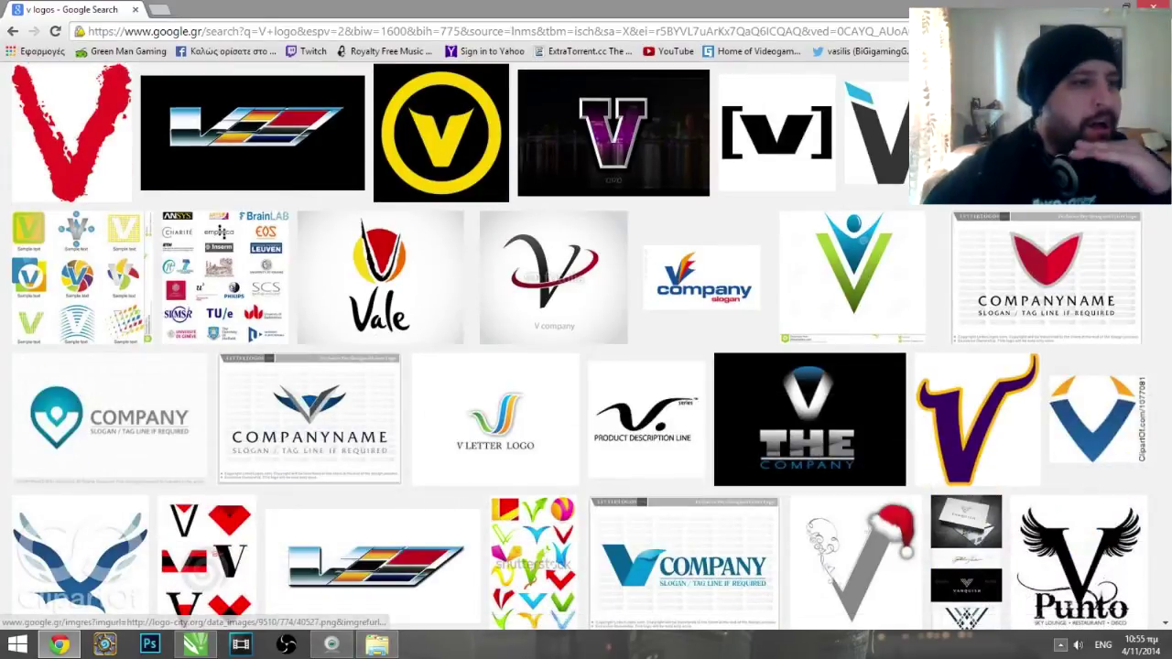
pyautogui.click(1060, 645)
pyautogui.press('Escape')
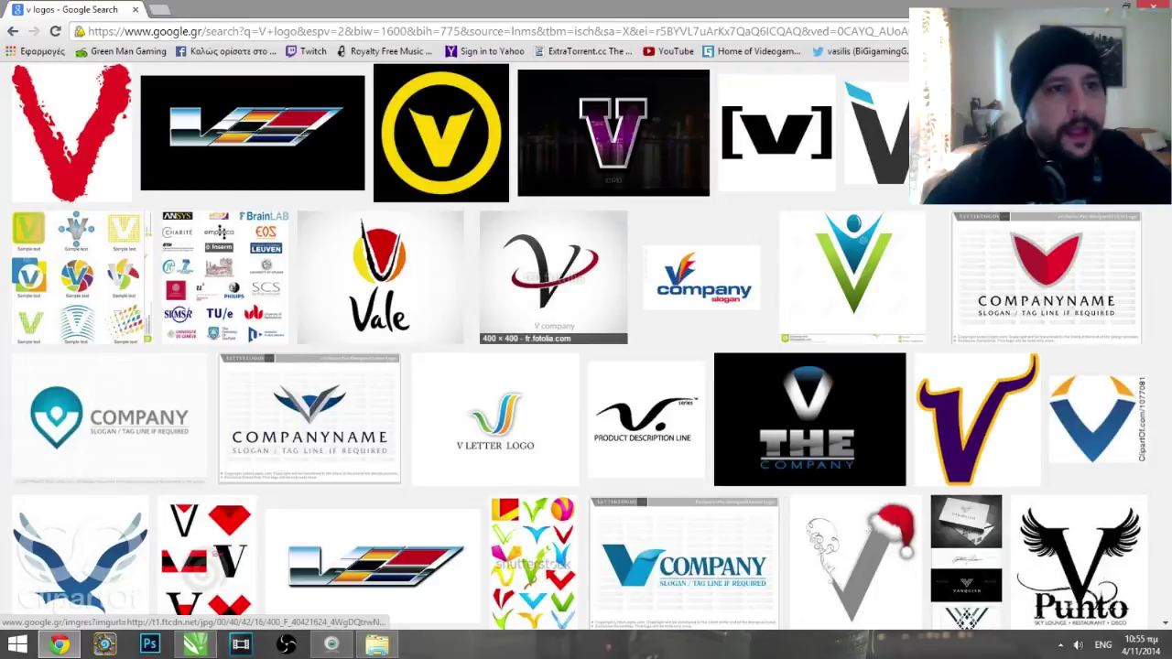
pyautogui.scroll(-2, 586, 348)
pyautogui.scroll(-3, 439, 366)
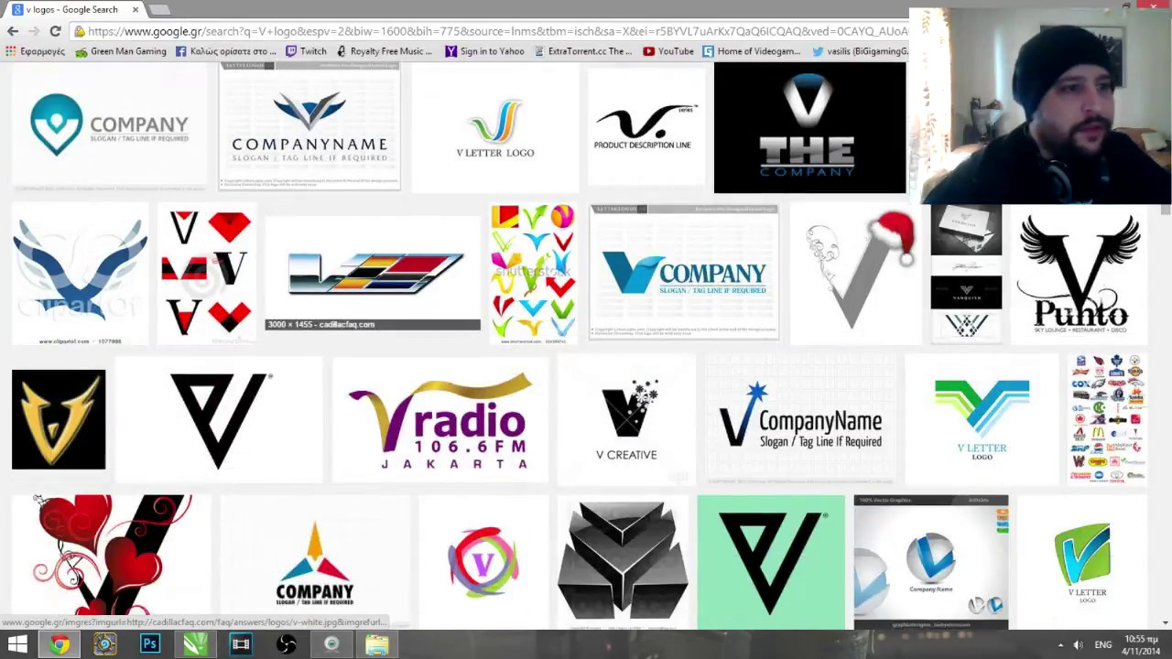
pyautogui.scroll(8, 439, 357)
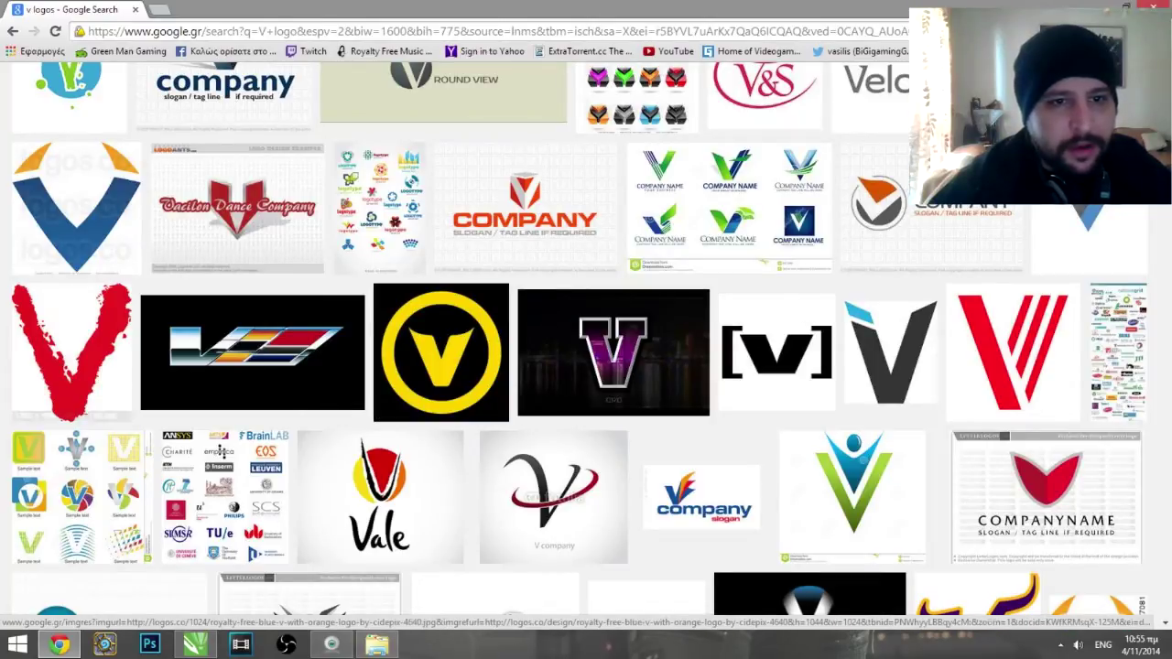
pyautogui.scroll(4, 77, 206)
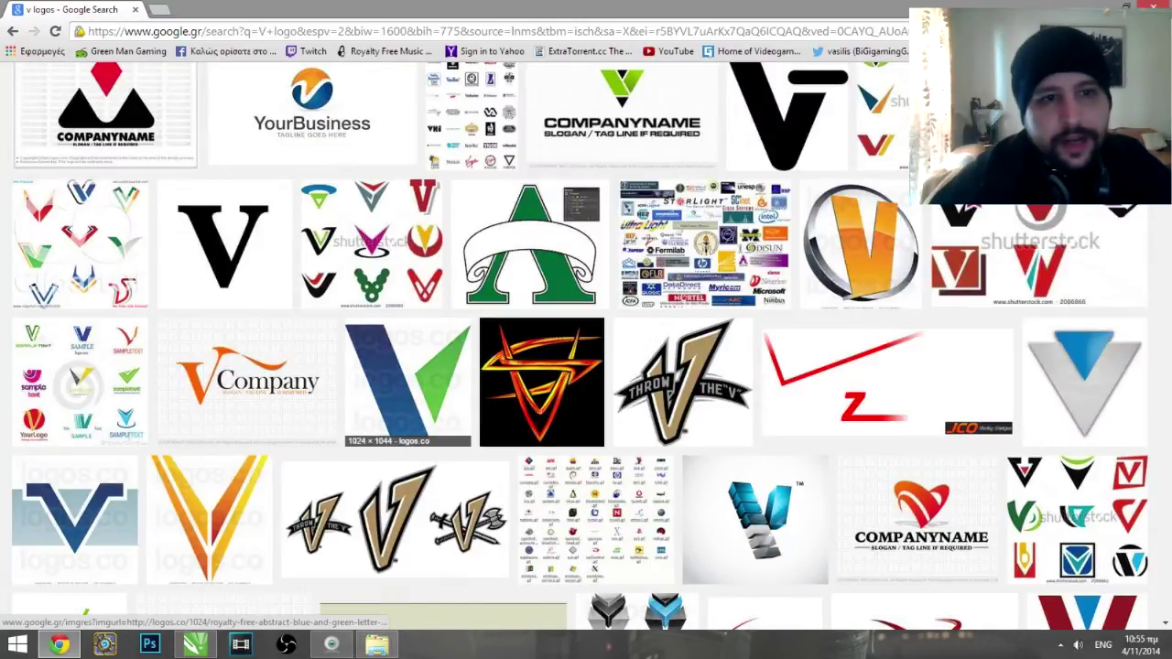
pyautogui.scroll(-5, 444, 362)
pyautogui.scroll(-6, 444, 362)
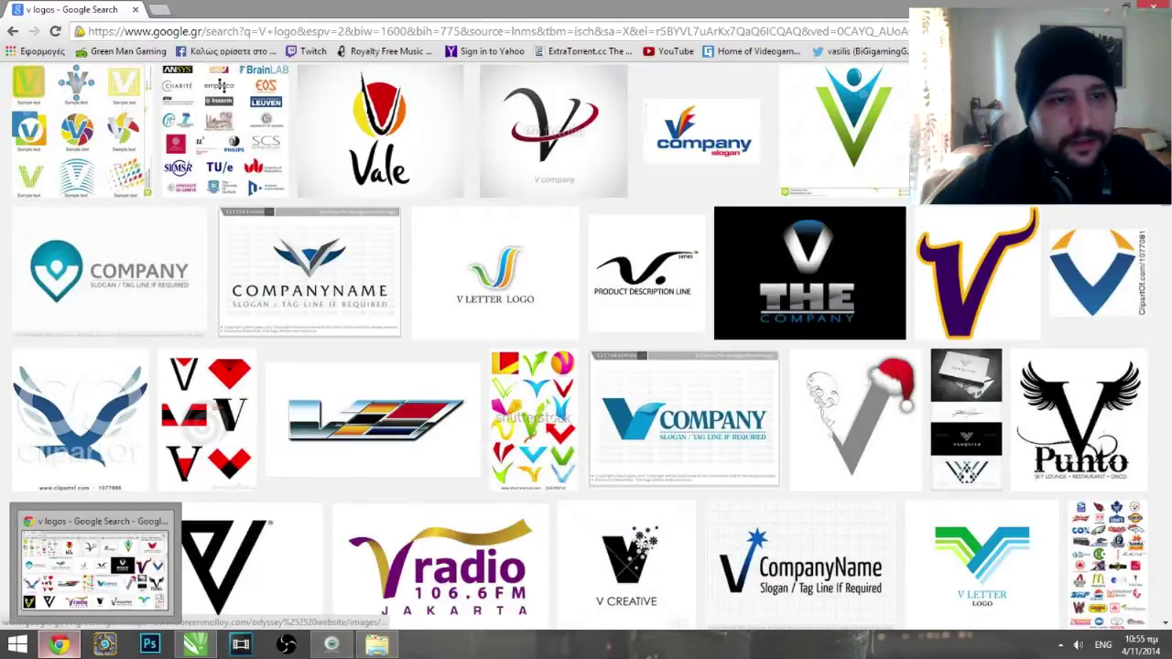
# Switch to CorelDRAW and move the outlined white V to the left, so only its right arm overlaps the red square
pyautogui.click(194, 645)
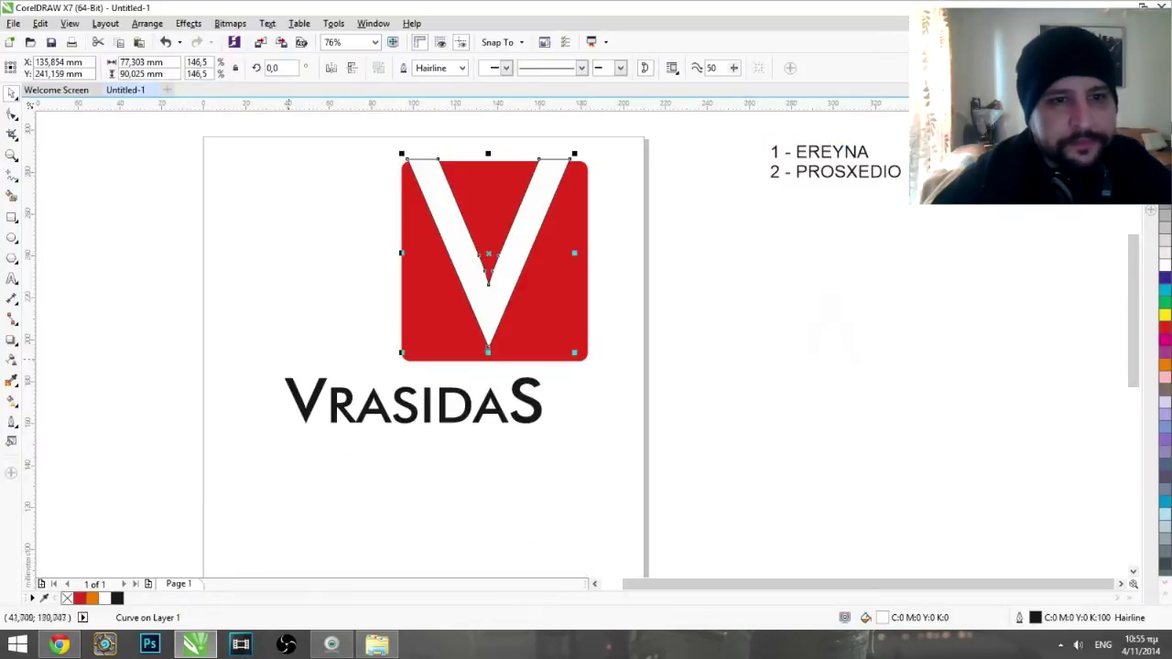
pyautogui.click(116, 308)
pyautogui.moveTo(444, 207); pyautogui.dragTo(313, 208)
pyautogui.click(747, 234)
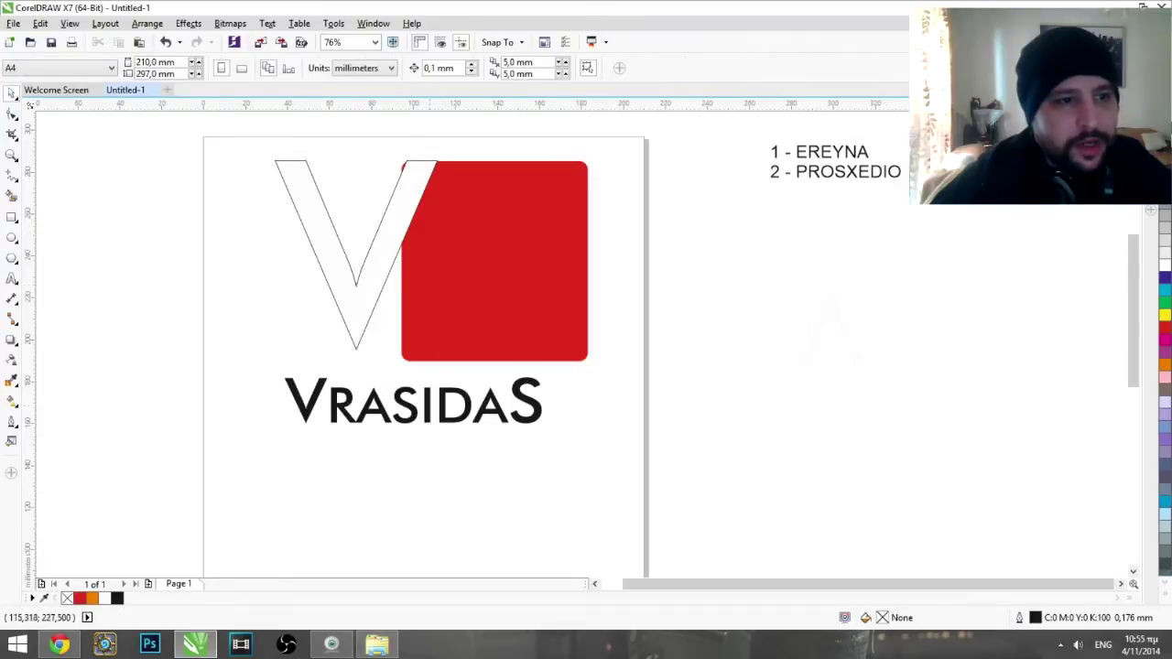